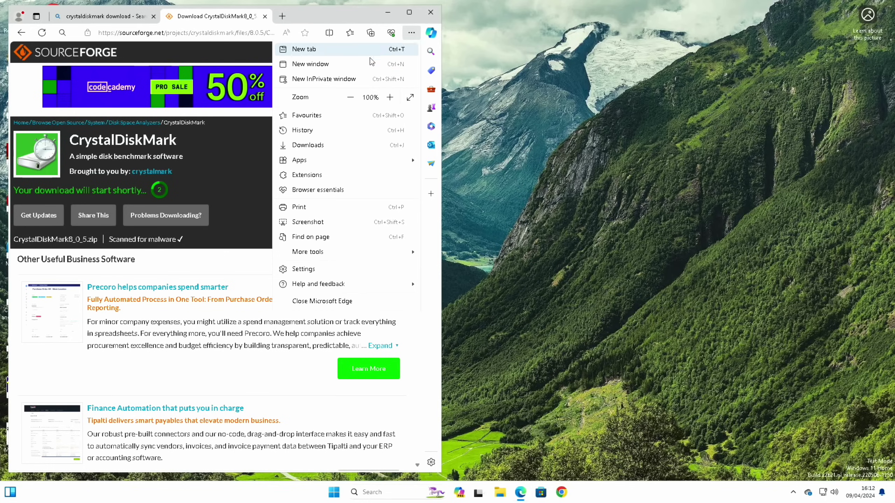
Save the CrystalDiskMark8_0_5.zip download from SourceForge
click(318, 140)
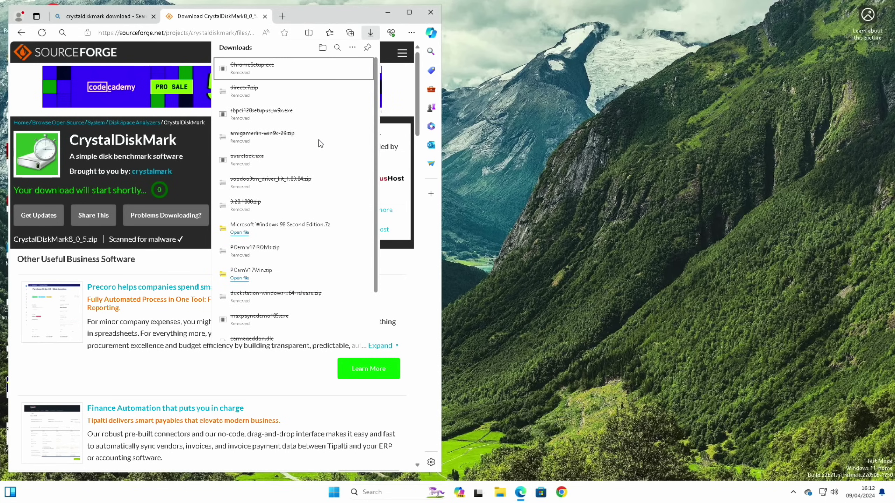
click(309, 81)
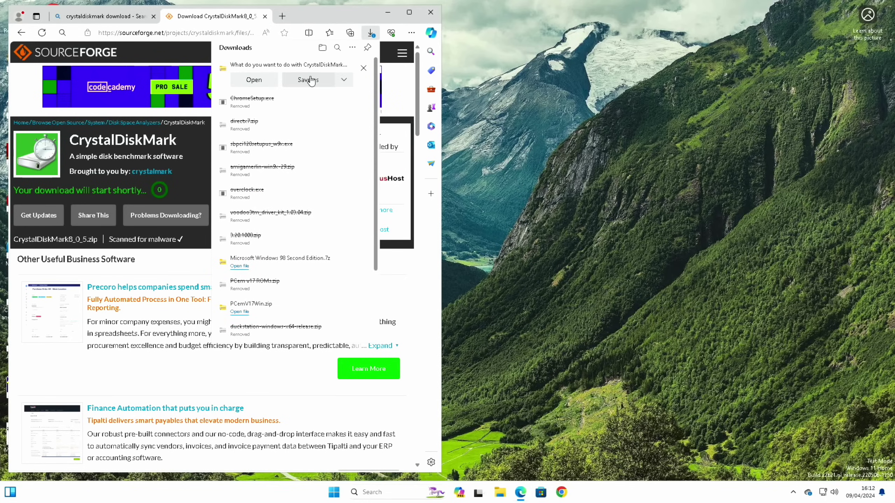
click(376, 241)
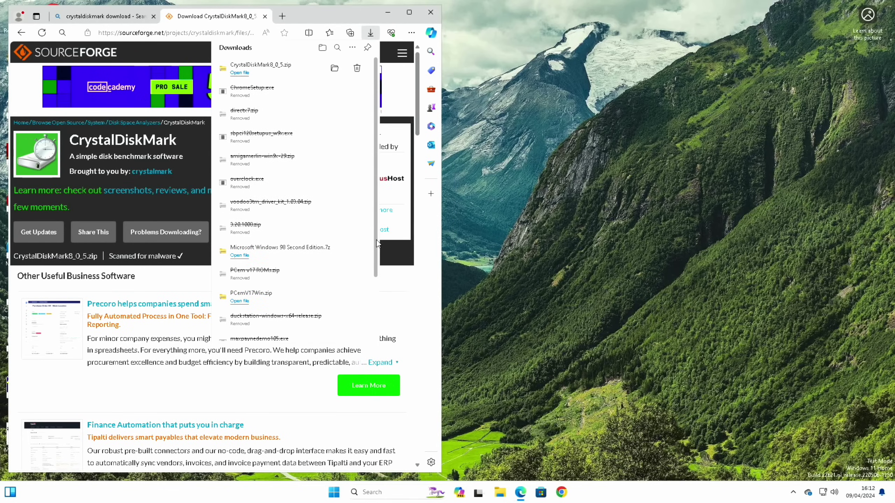
Open the downloaded archive, go to its Downloads folder and extract all of CrystalDiskMark8_0_5 there
click(240, 73)
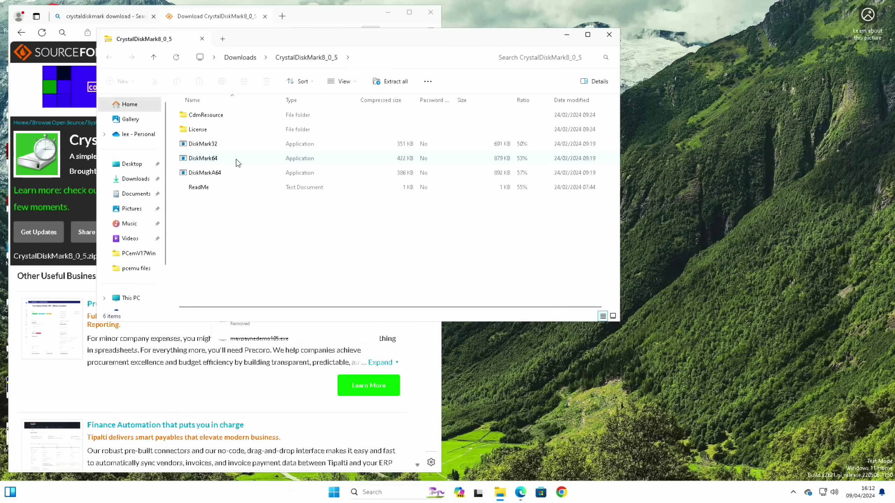
click(241, 58)
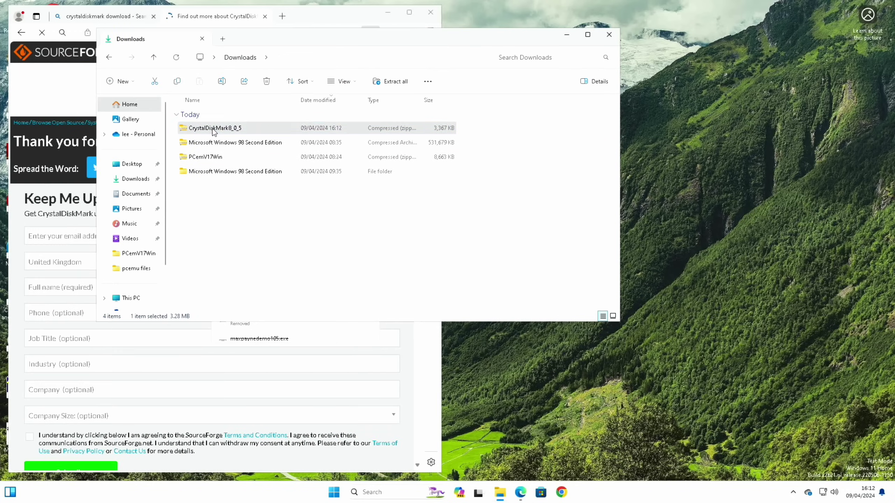
right_click(214, 130)
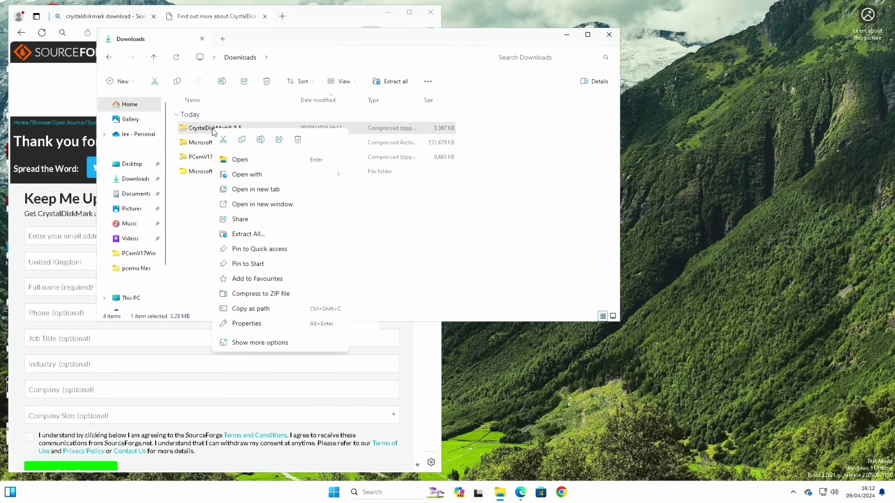
click(249, 234)
click(538, 336)
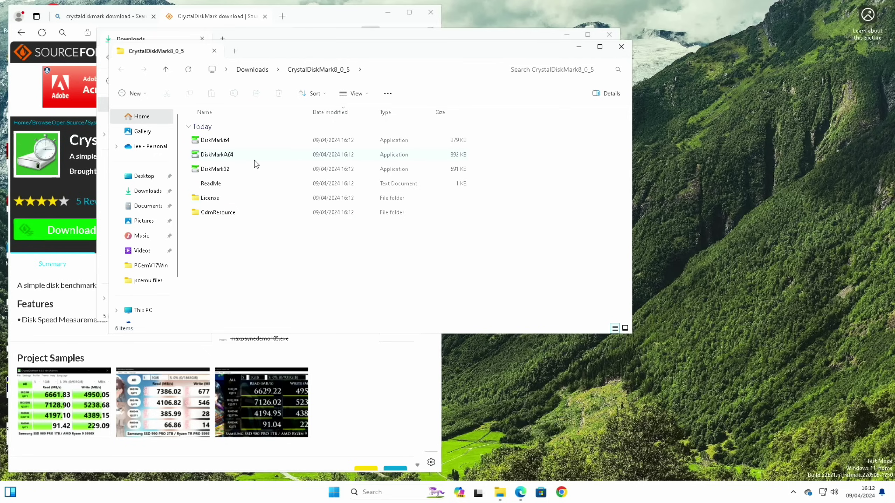
Launch DiskMark64 from the extracted folder and run all benchmark tests on drive C: with 5 passes at 1GiB
double_click(225, 142)
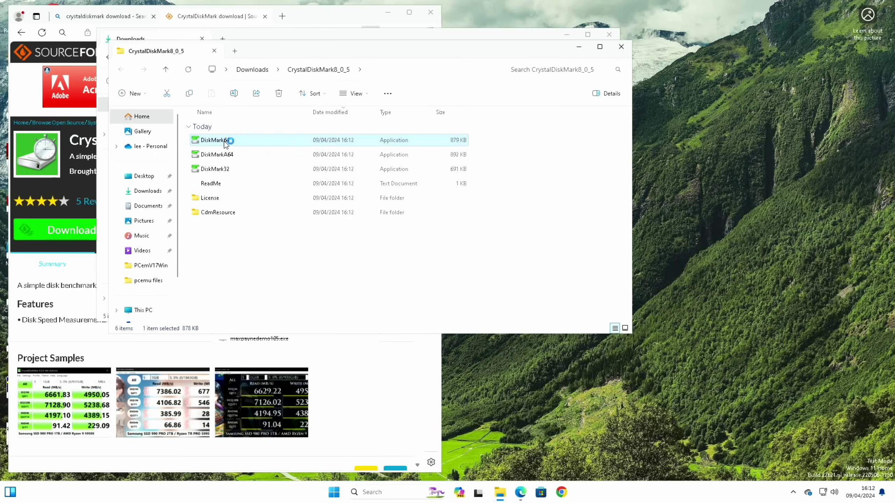
click(430, 12)
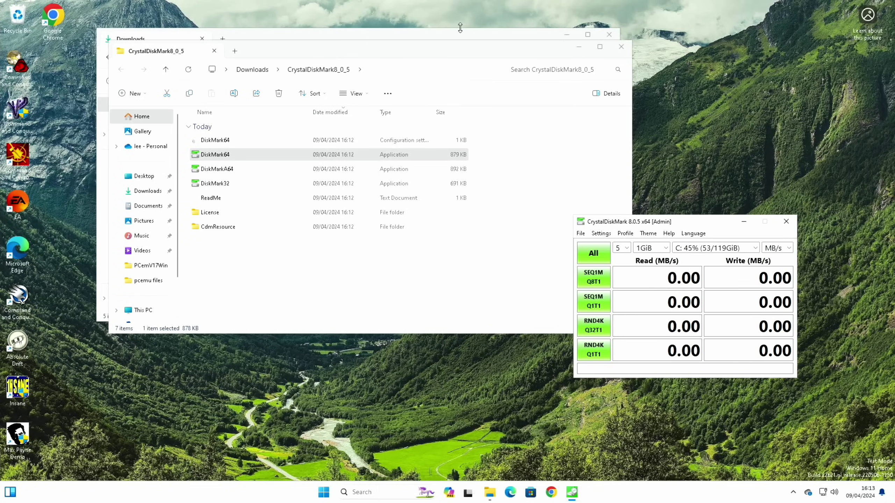
click(621, 48)
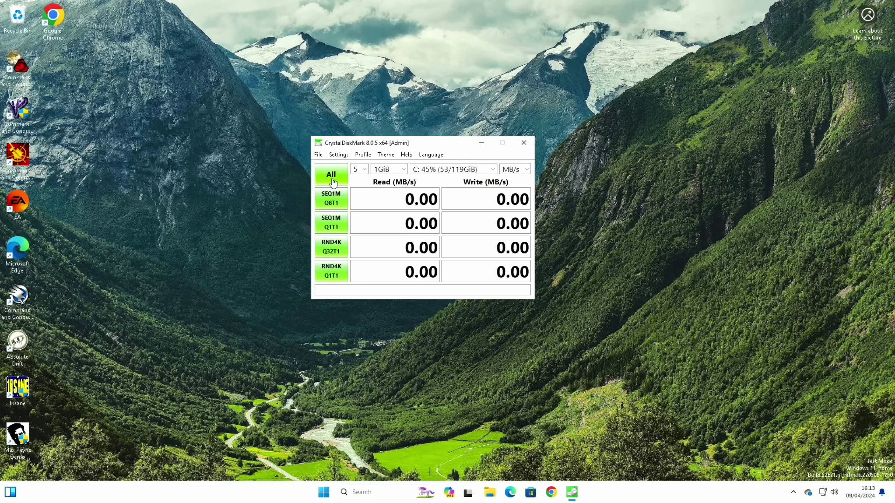
click(331, 175)
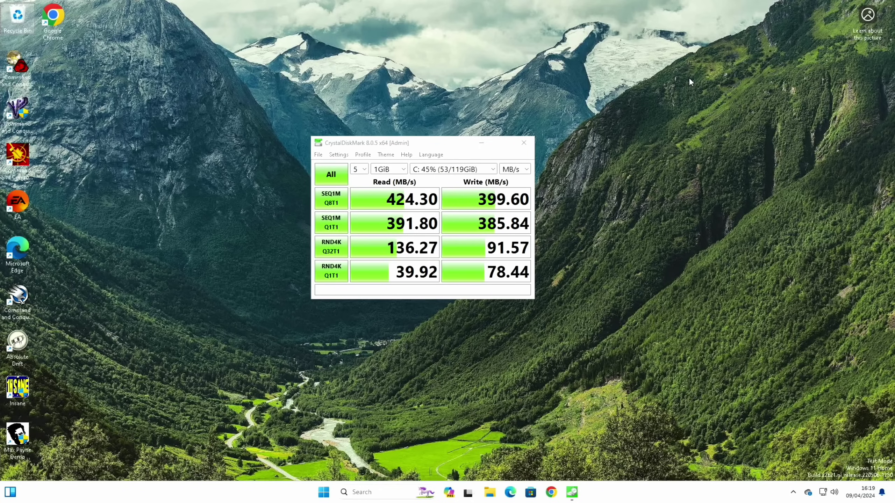
Capture a rectangular screen snip of the CrystalDiskMark results window
key(shift+super+s)
drag(305, 130, 541, 304)
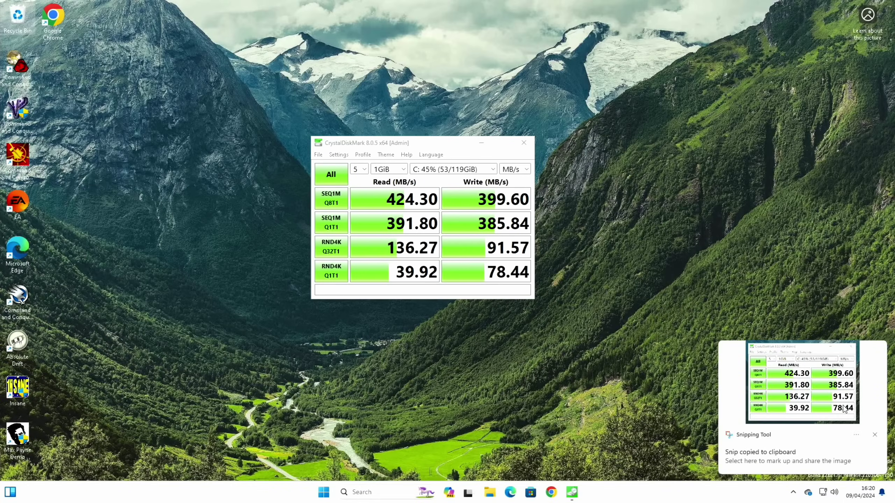
click(793, 492)
Switch to Paint and paste the snip of the benchmark results onto the canvas
key(super)
text(paint)
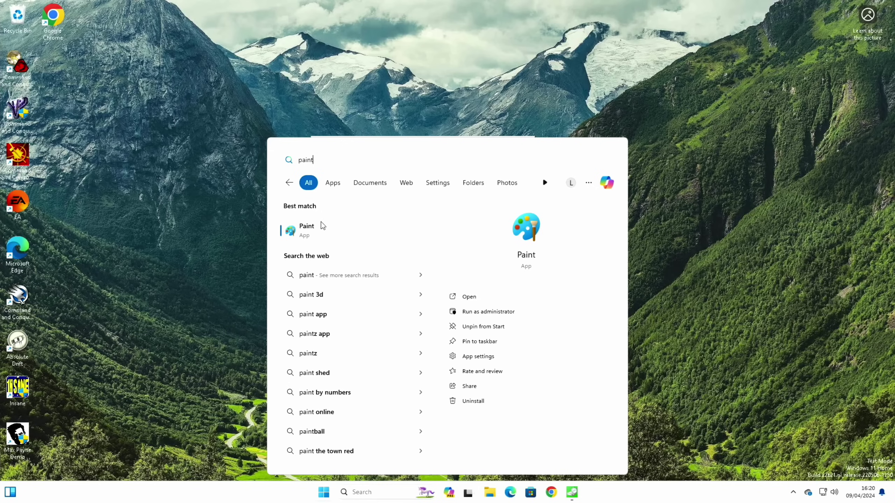
click(312, 231)
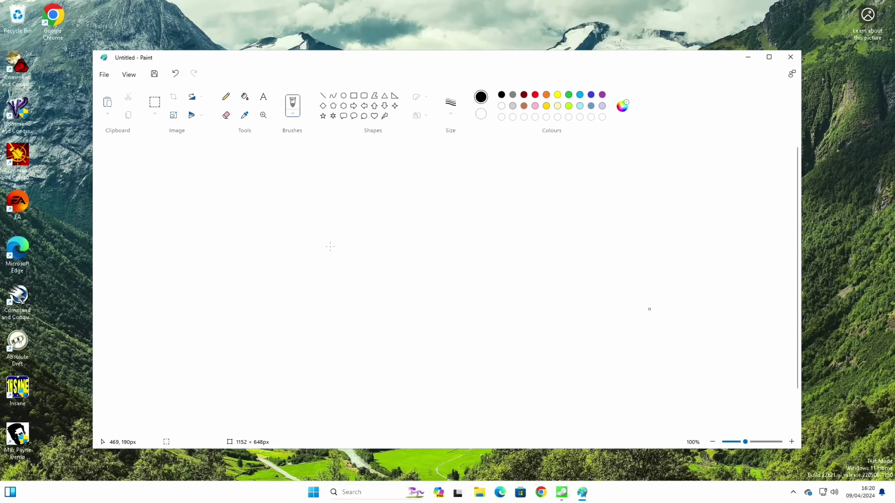
key(ctrl+v)
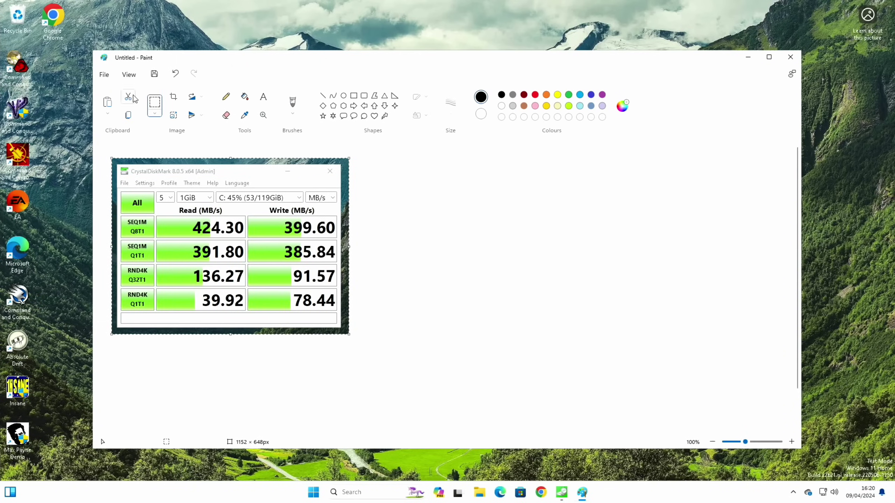
Save the image as a JPEG named "nvme test 1" in the Pictures folder and close Paint
click(104, 80)
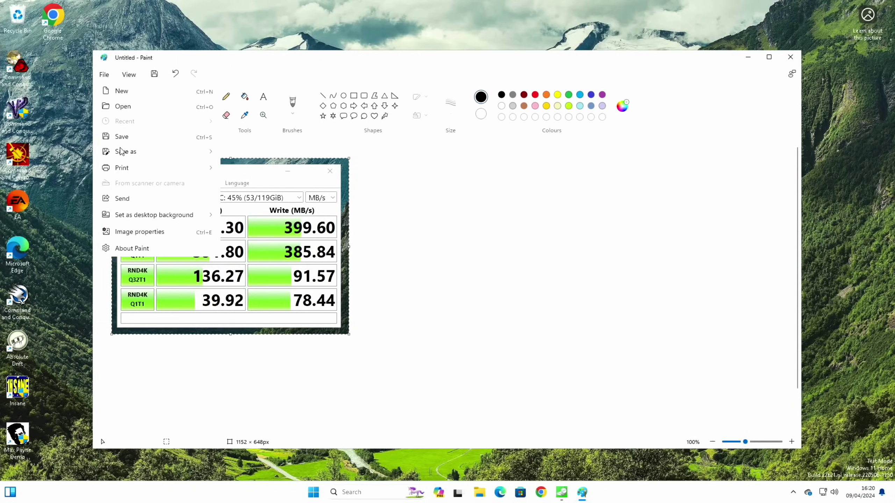
mouse_move(122, 152)
click(245, 168)
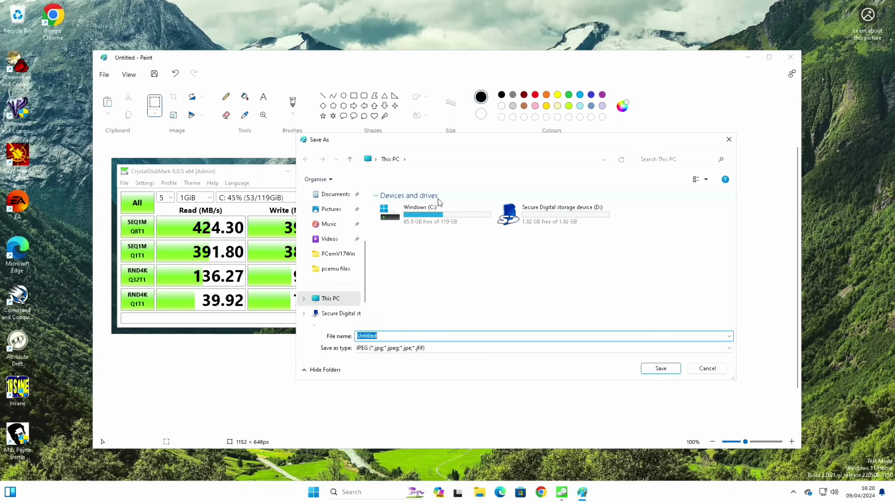
click(331, 211)
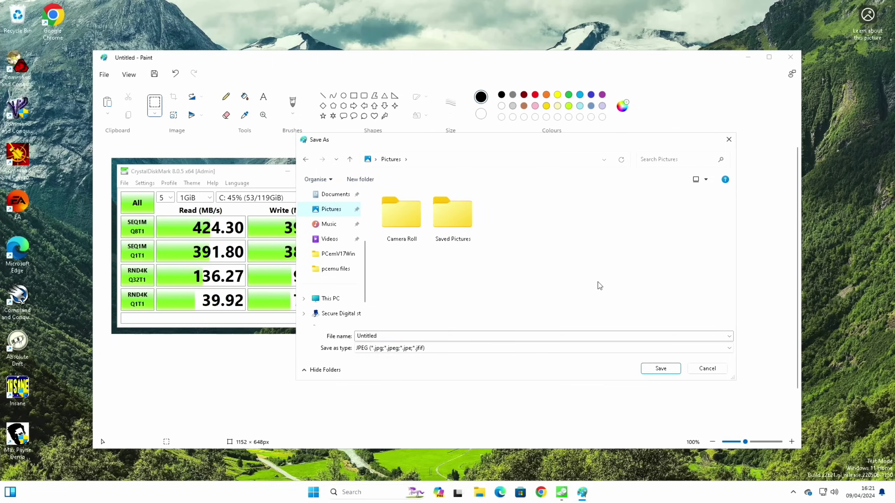
click(433, 335)
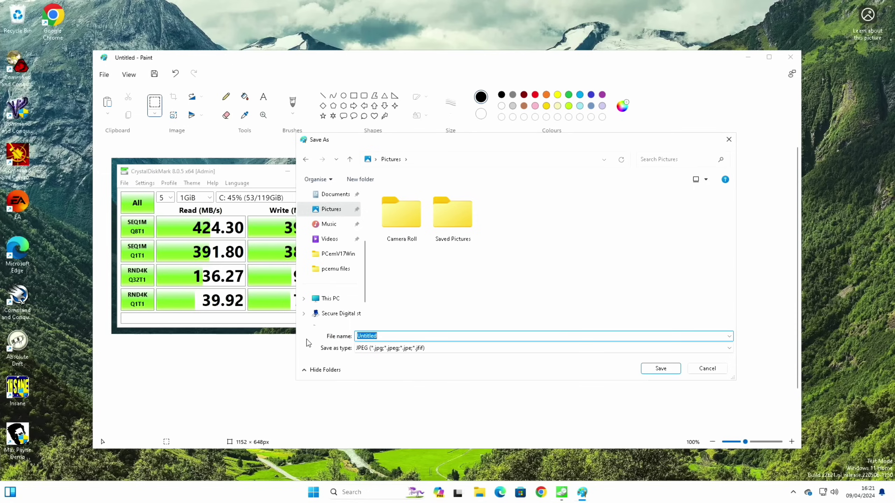
text(nvme test 1)
click(671, 369)
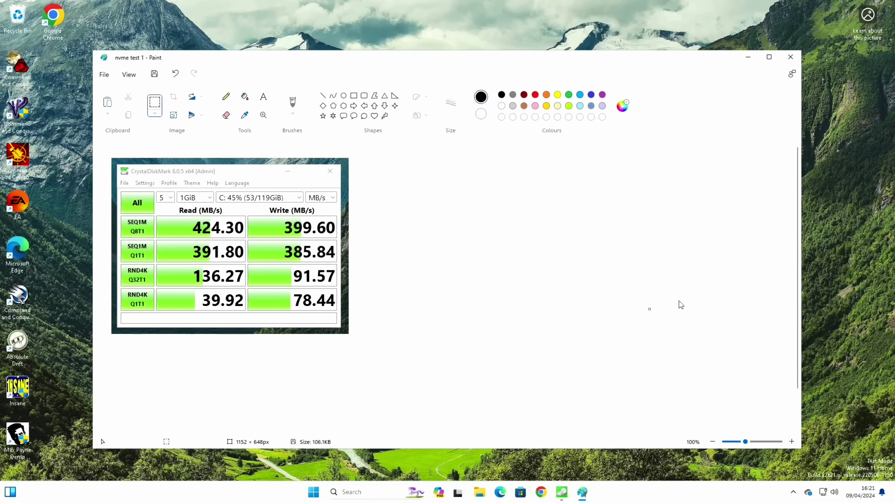
click(790, 56)
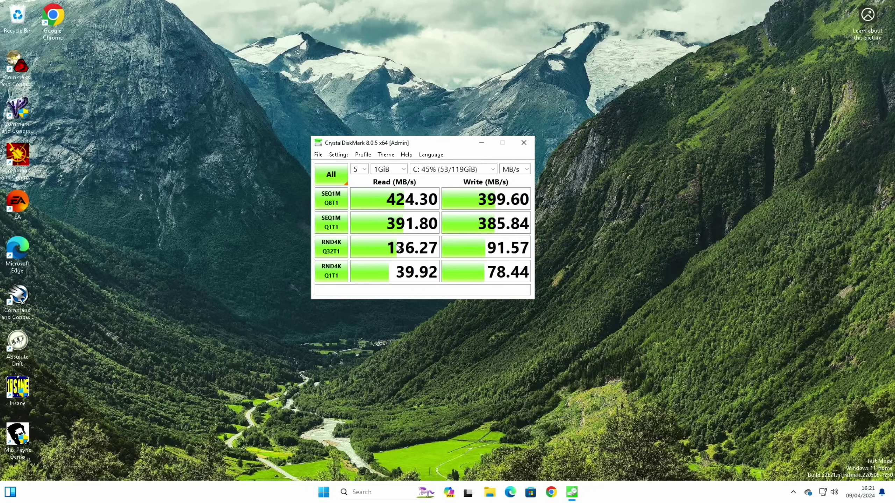
Switch to Microsoft Edge, search the web for "pi 5 uefi" and open the worproject/rpi5-uefi GitHub repository
click(510, 492)
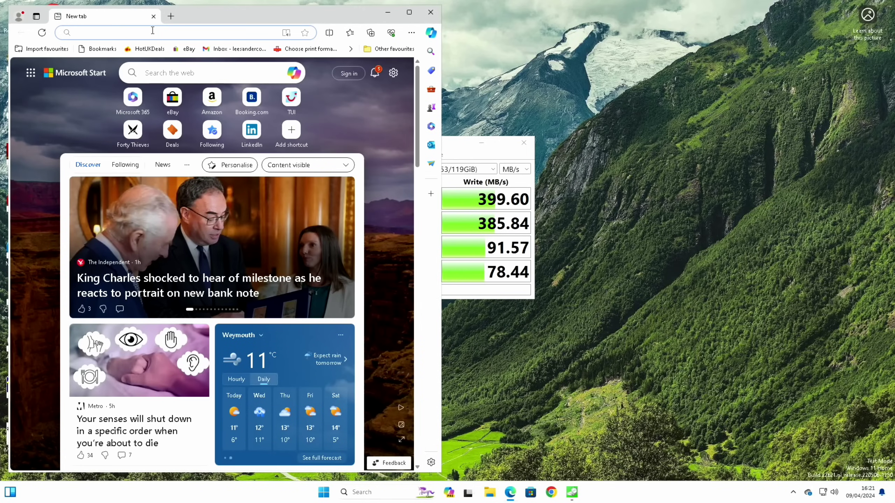
click(152, 31)
text(pi 5 uefi)
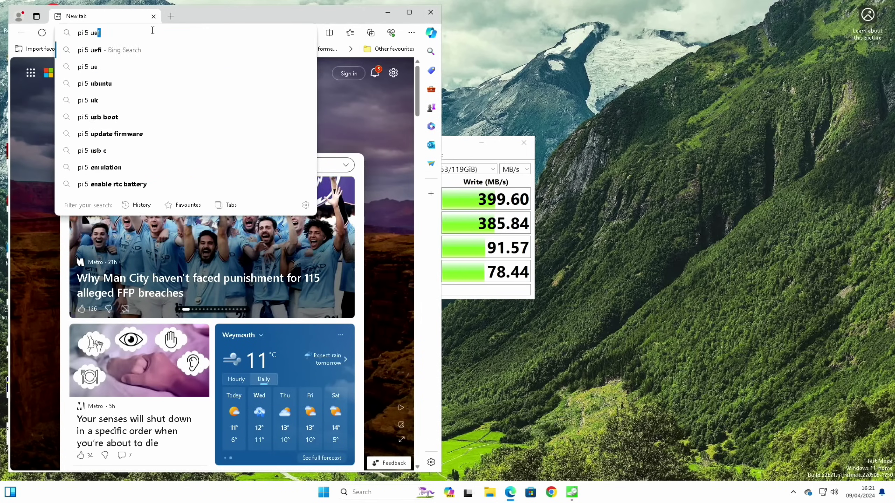
key(Return)
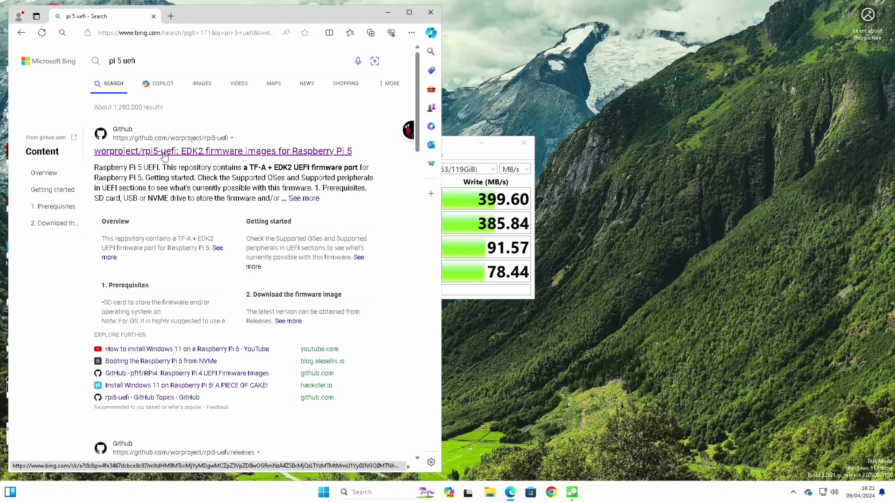
click(164, 153)
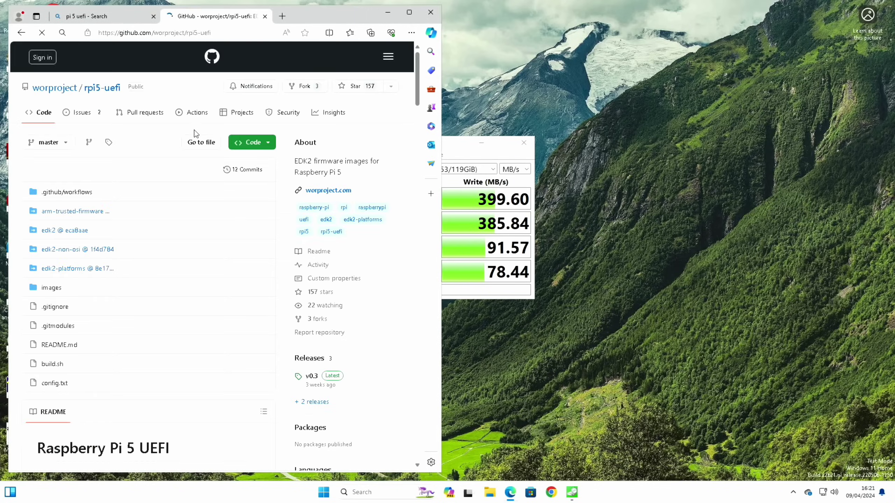
Read the rpi5-uefi README from the getting started instructions through to the configuration settings
key(super+shift+s)
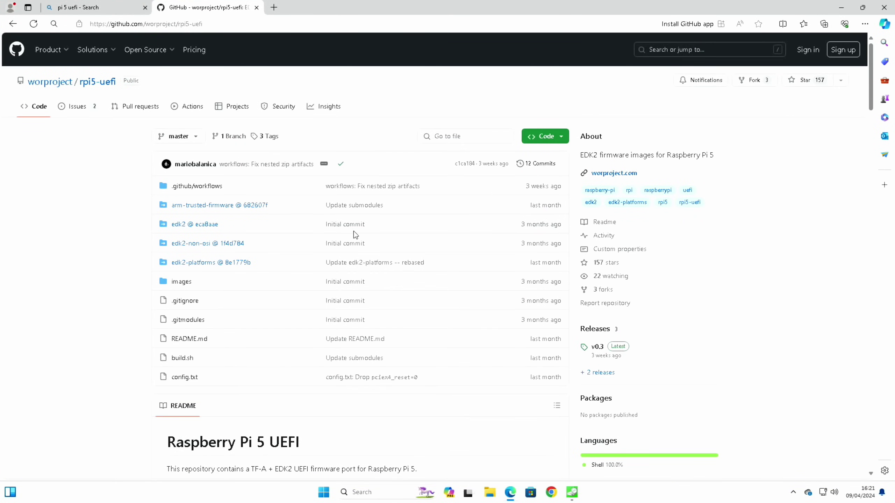
scroll(353, 231, down, 8)
scroll(106, 210, down, 5)
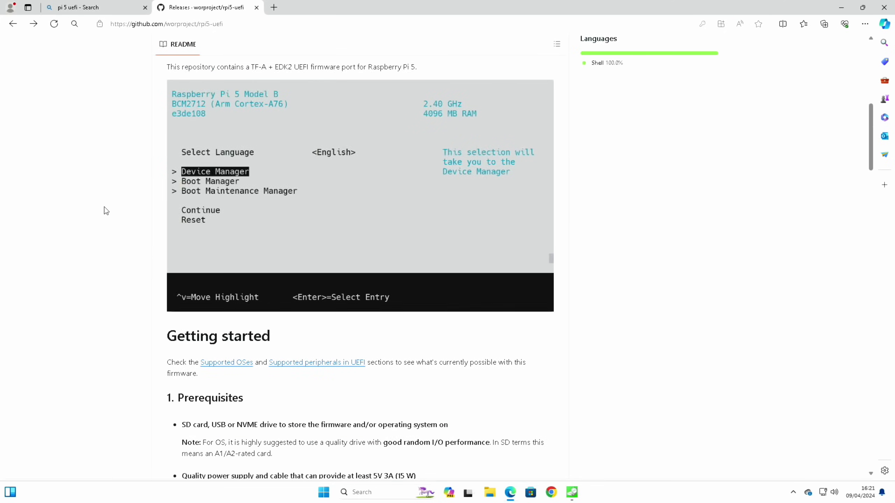
scroll(106, 211, down, 7)
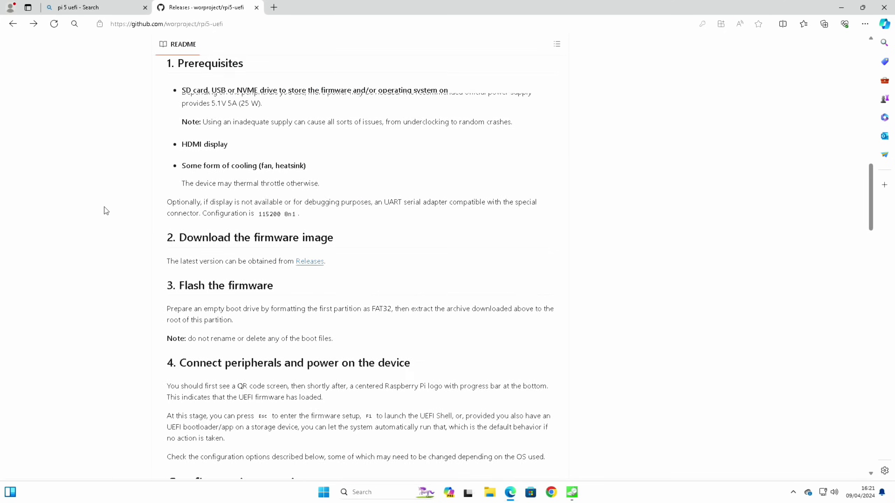
scroll(105, 211, down, 2)
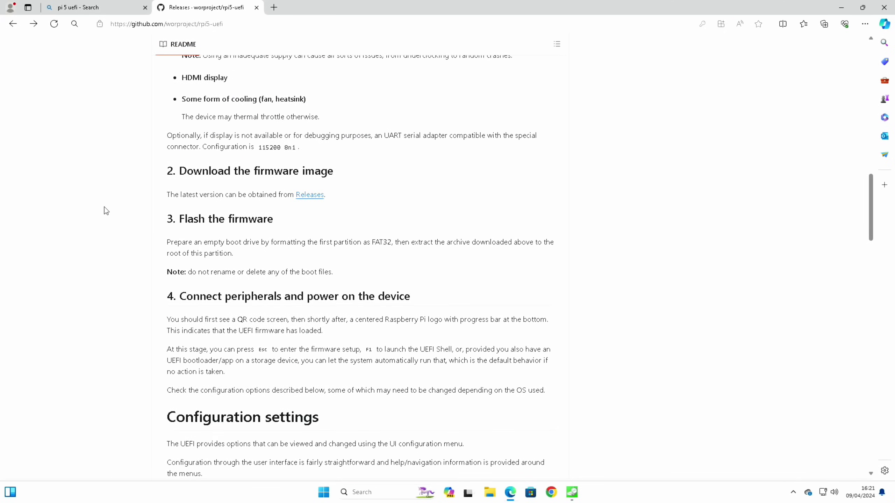
scroll(106, 211, down, 5)
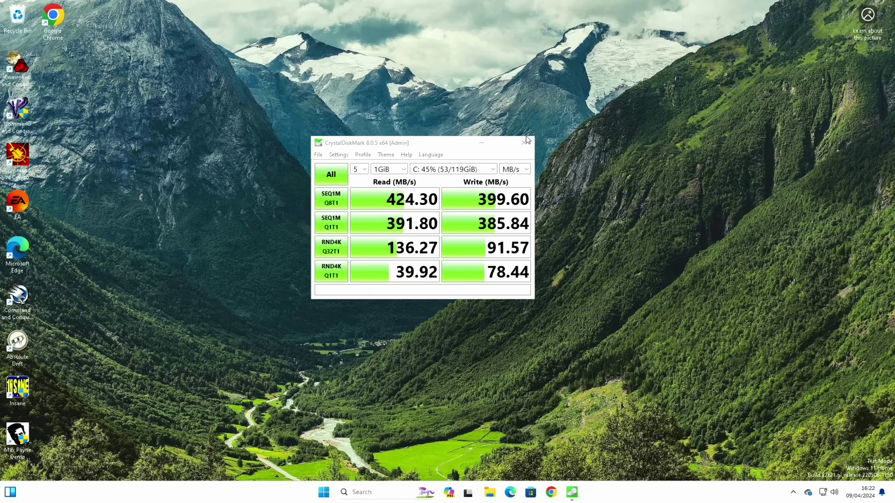
Close CrystalDiskMark and shut down Windows
click(524, 143)
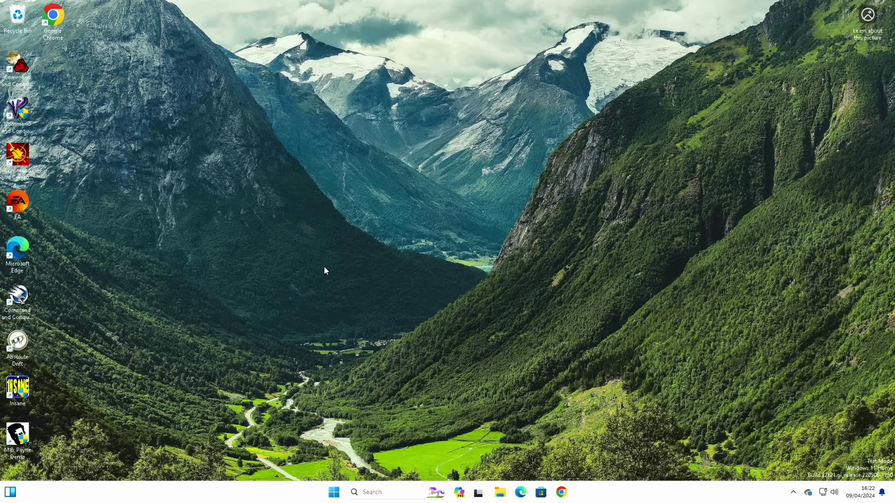
key(super)
click(562, 457)
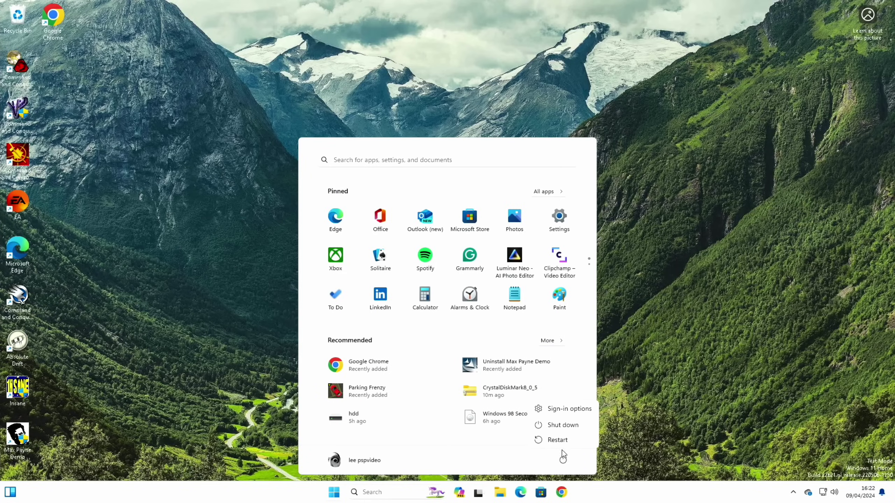
click(563, 430)
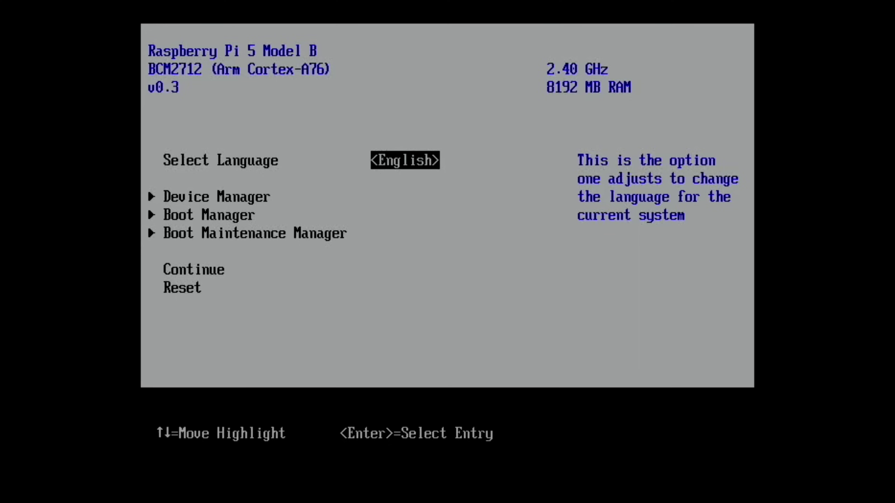
Open the PCI Express settings through the Device Manager in the Raspberry Pi 5 UEFI setup
key(Down)
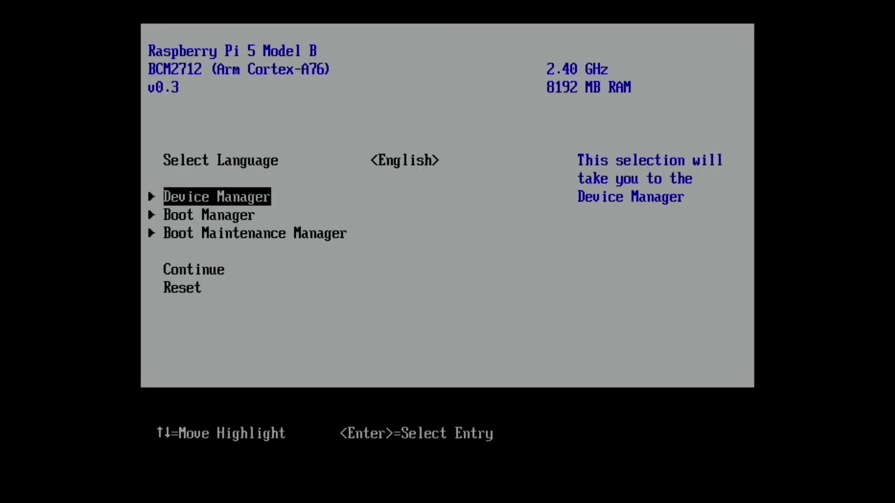
key(Return)
key(Down)
key(Return)
key(Down)
key(Return)
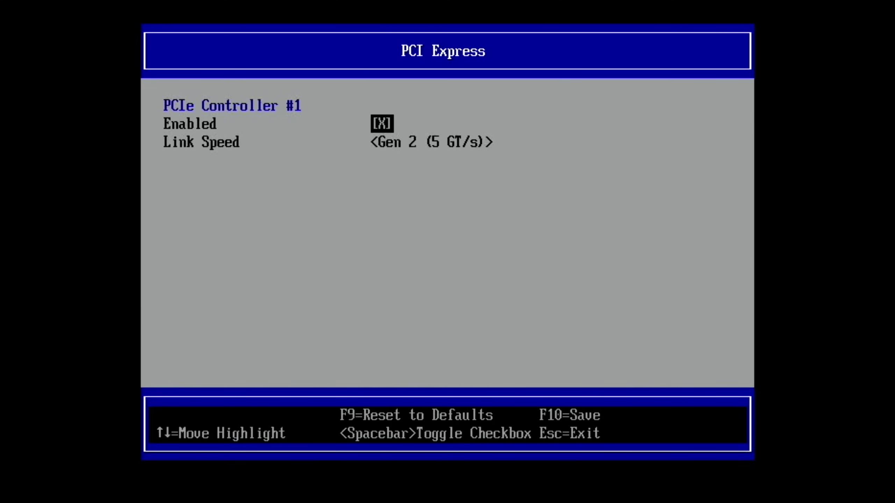
Set the Link Speed of PCIe Controller #1 to Gen 3 (8 GT/s) and save the configuration changes
key(Down)
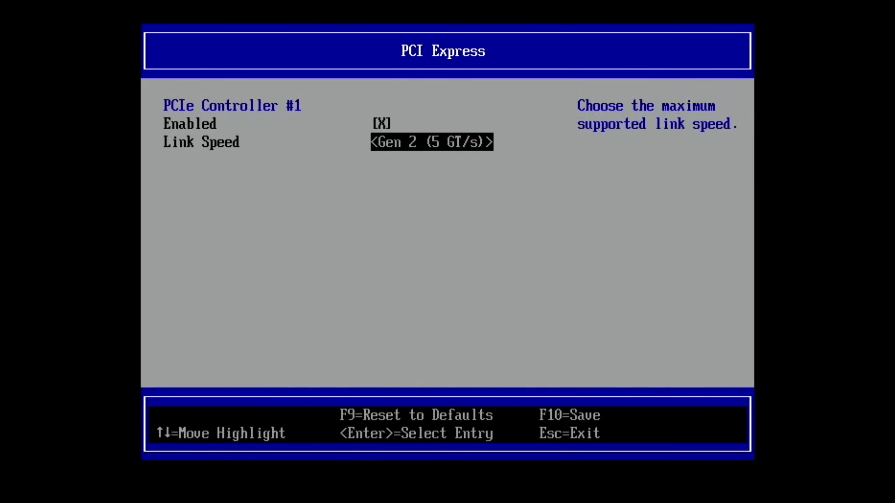
key(Return)
key(Down)
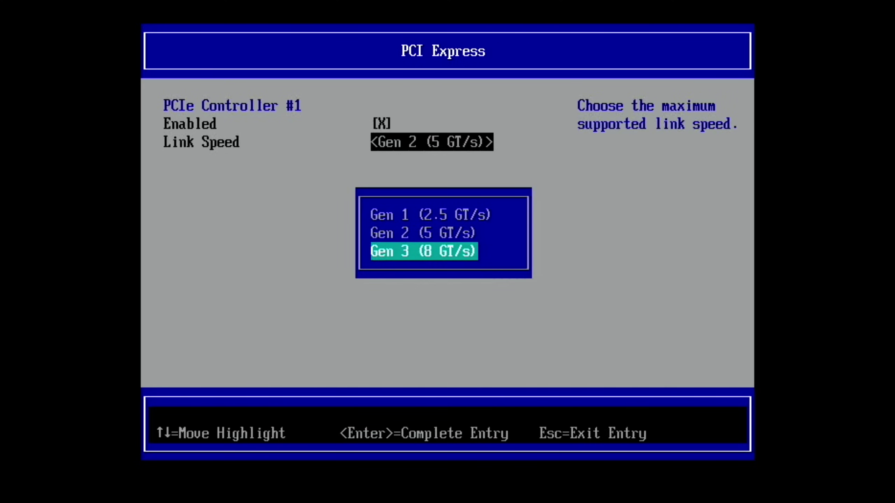
key(Return)
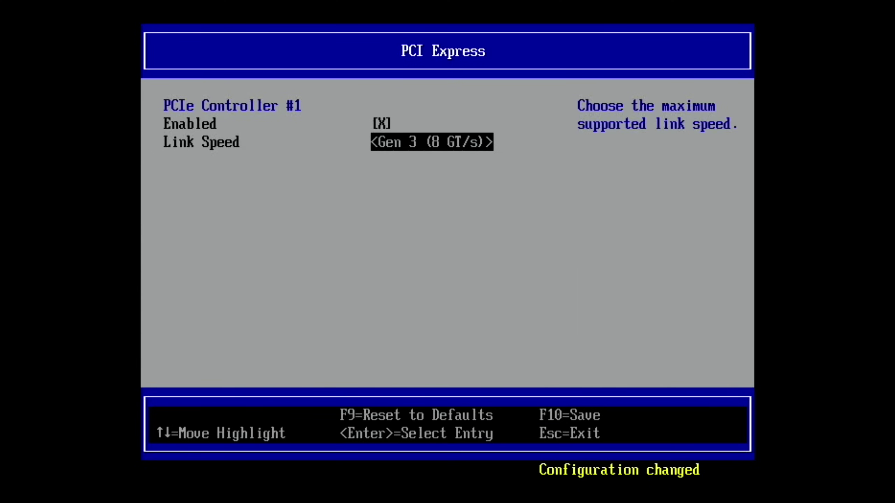
key(F10)
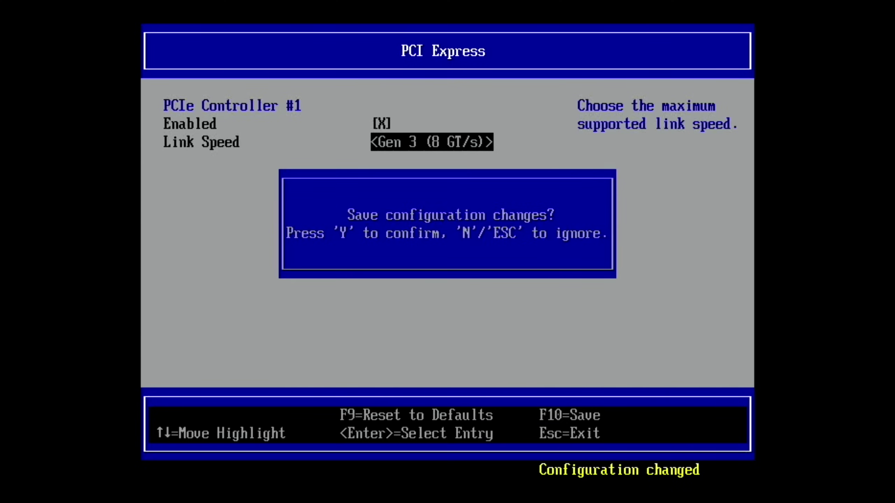
key(y)
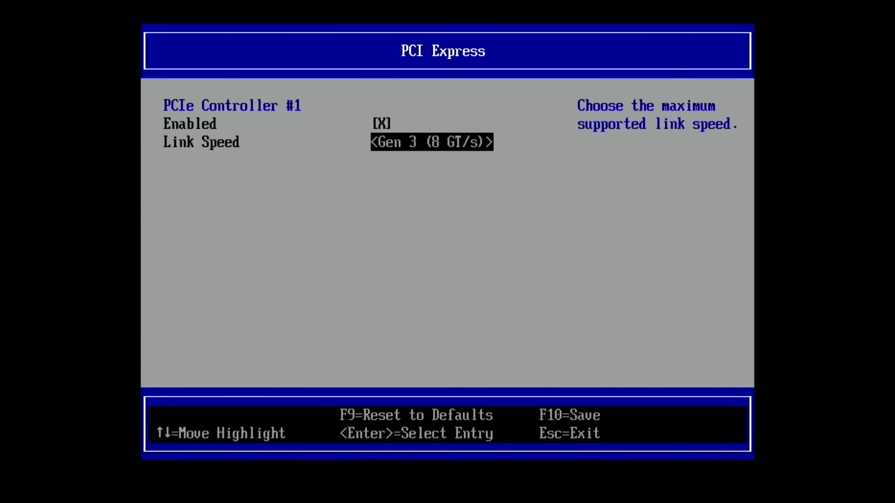
Return to the main UEFI setup page, continue the boot and reset the Pi to apply the changed configuration
key(Escape)
key(Escape)
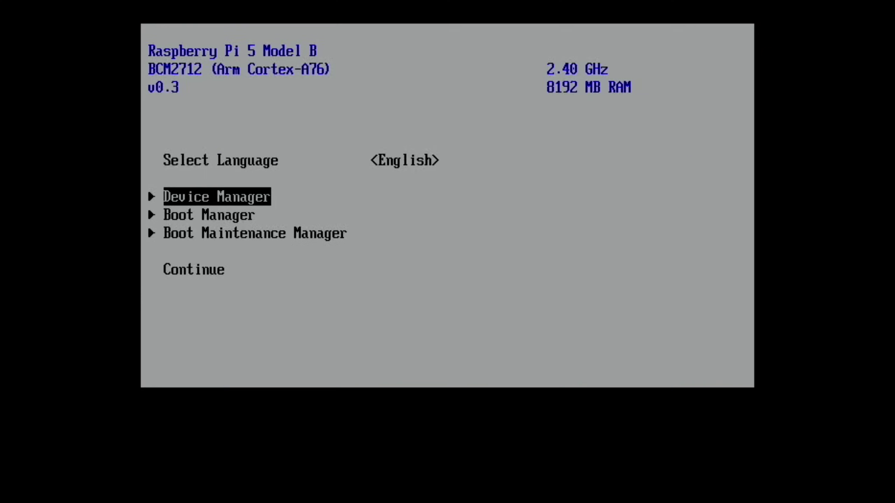
key(Down)
key(Down)
key(Down)
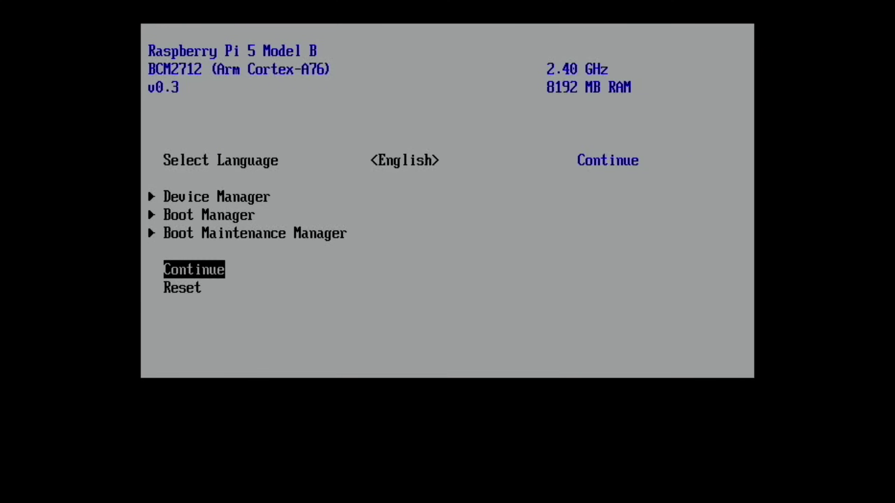
key(Return)
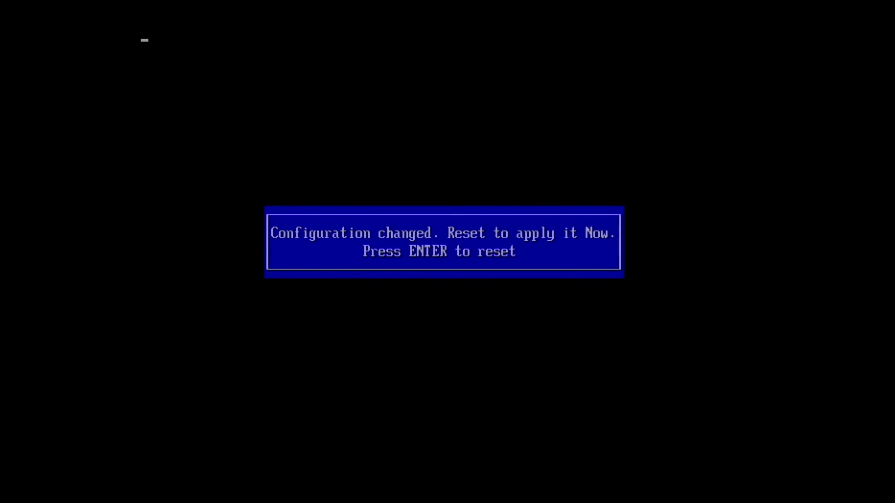
key(Return)
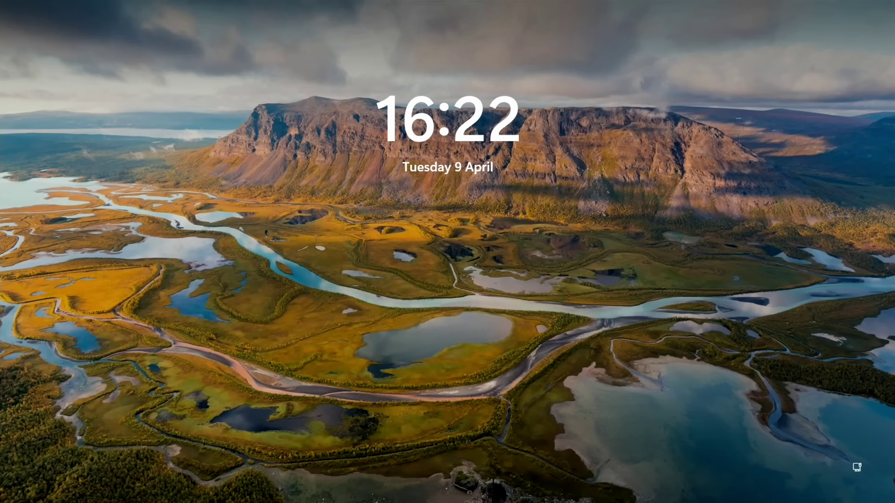
Dismiss the Windows lock screen and sign in by entering the account PIN
click(853, 480)
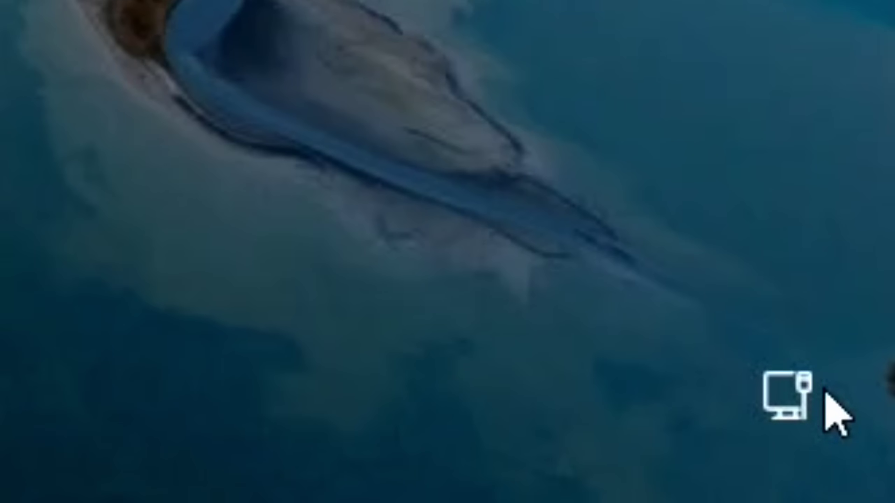
click(826, 390)
click(824, 389)
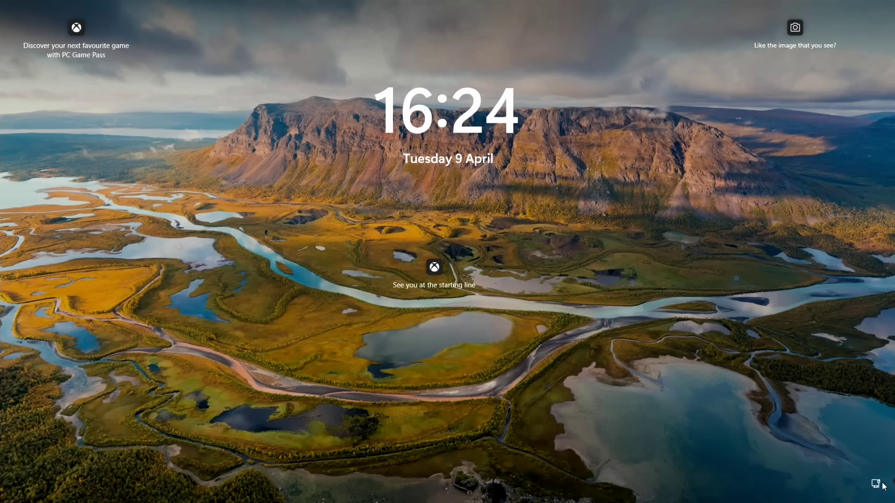
click(883, 486)
text(••••)
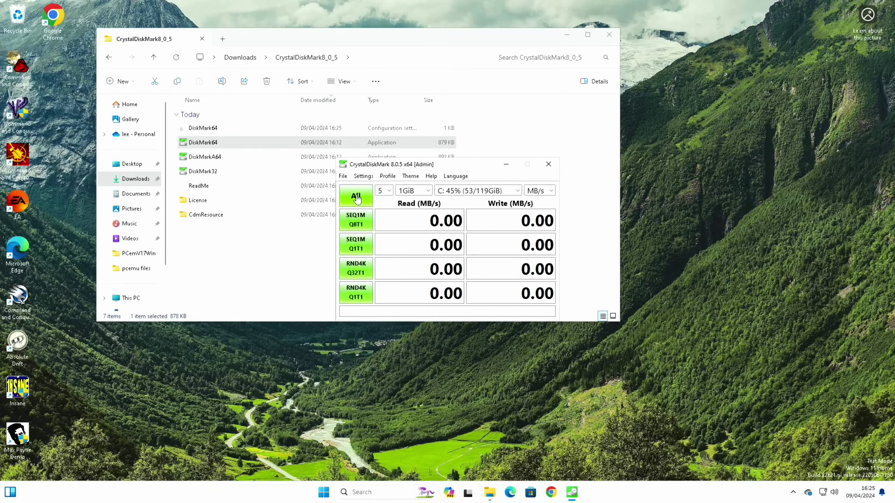
Run all CrystalDiskMark tests on drive C: and open the saved nvme test 1 image from Pictures, snapped to half the screen
click(356, 196)
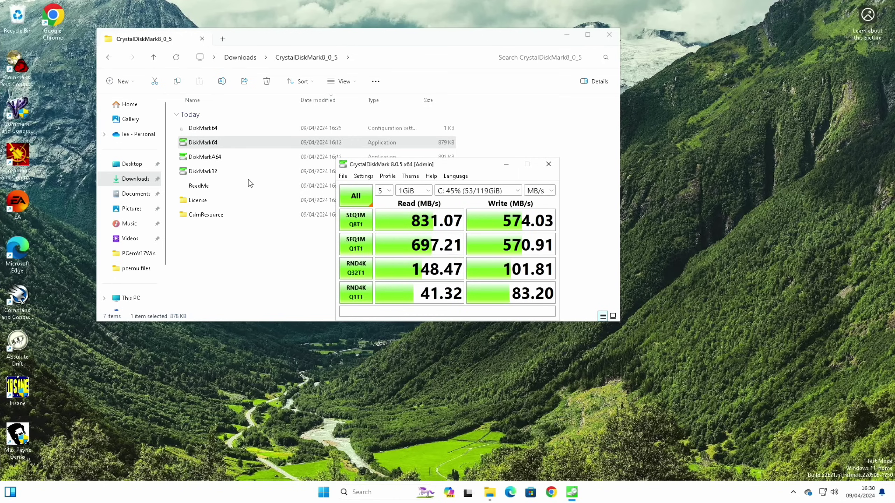
click(132, 209)
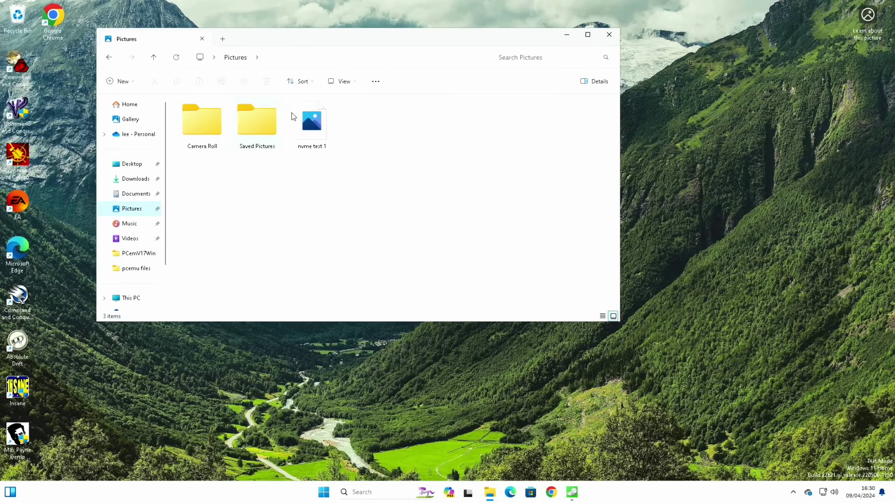
double_click(311, 122)
drag(192, 25, 893, 98)
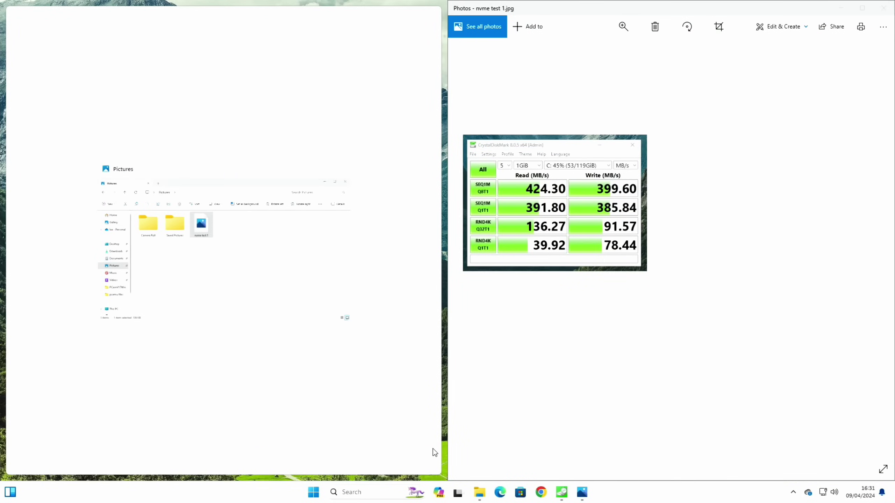
Place the CrystalDiskMark window below the nvme test 1 image to compare both sets of benchmark results
click(558, 494)
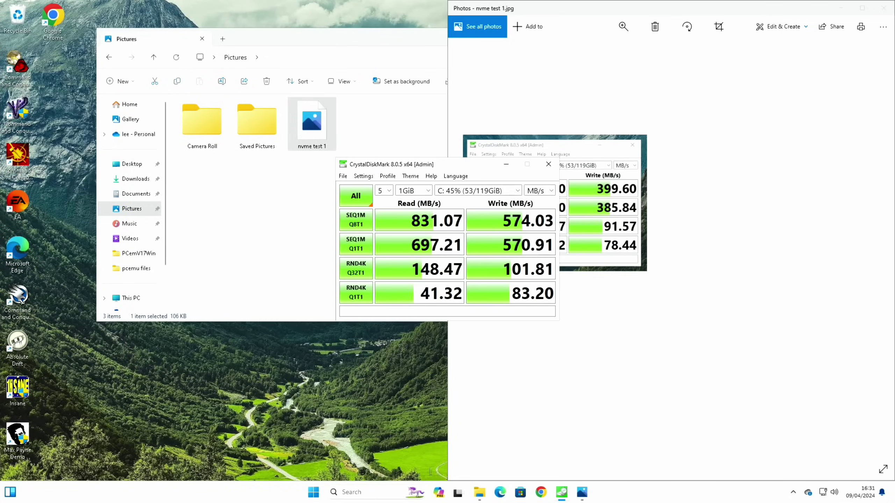
drag(444, 169, 585, 285)
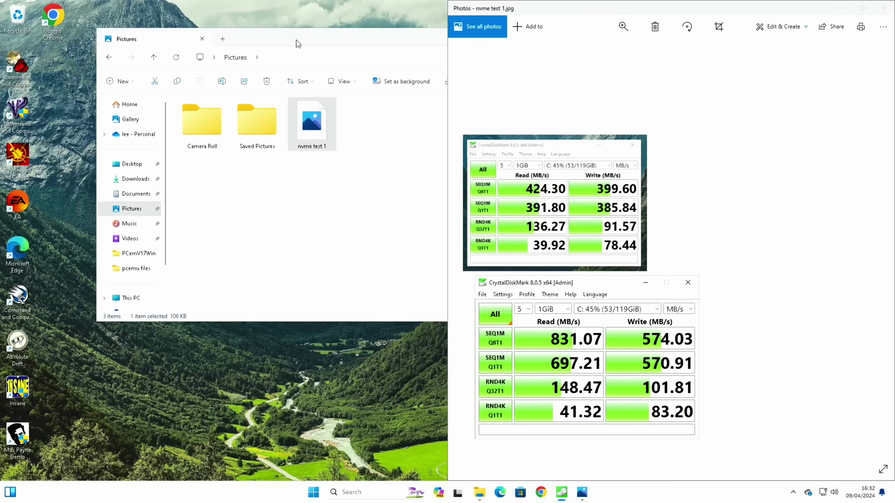
drag(300, 45, 300, 106)
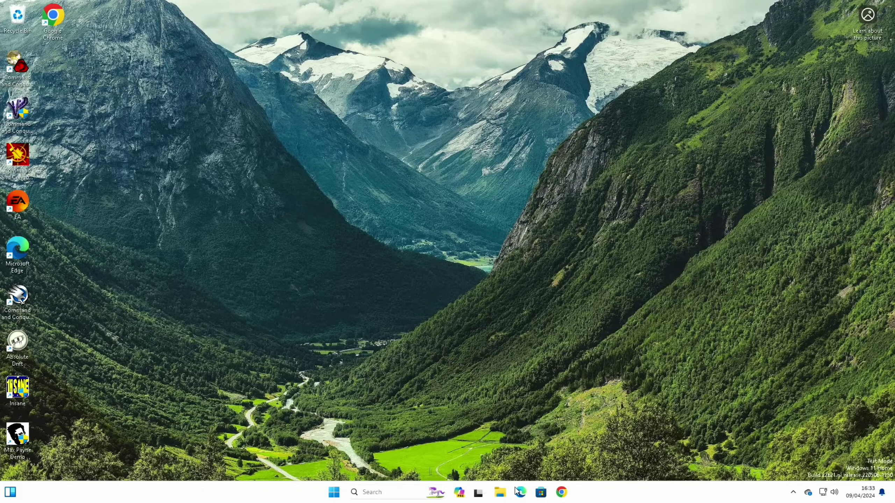
Switch to Microsoft Edge and open the HotUKDeals and Yahoo News UK favourites in separate tabs
click(520, 493)
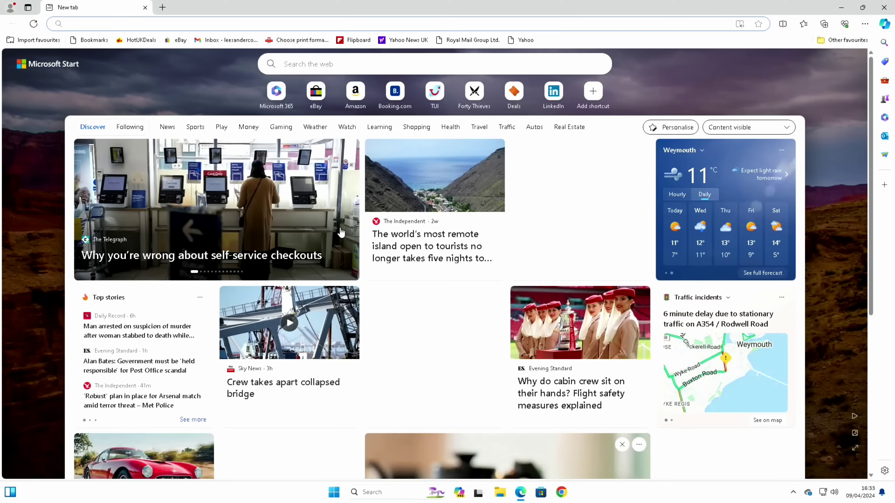
scroll(244, 242, down, 7)
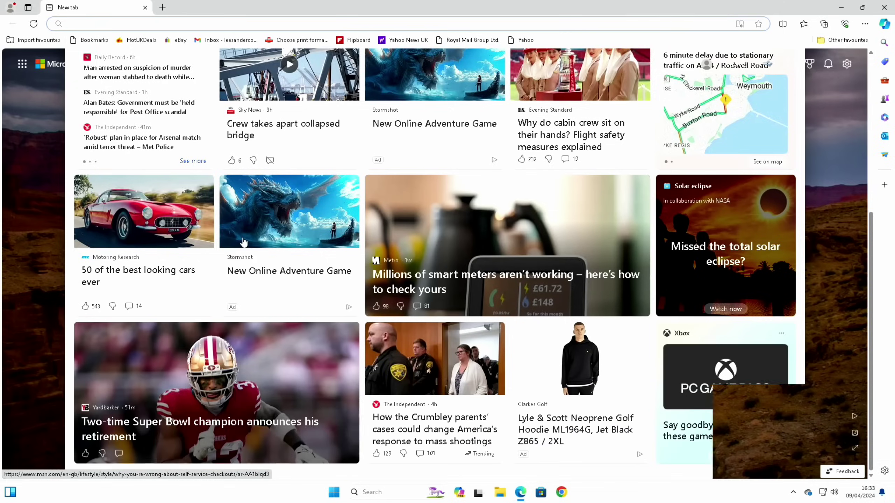
scroll(173, 116, up, 8)
click(141, 40)
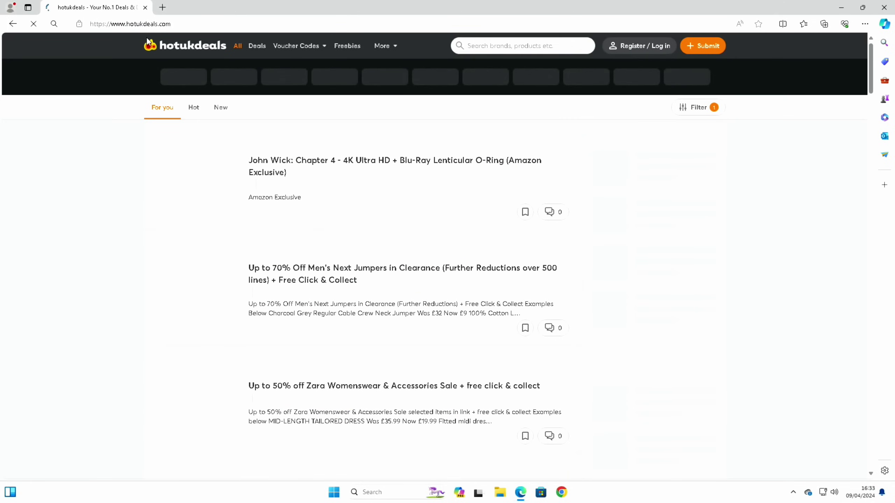
click(162, 8)
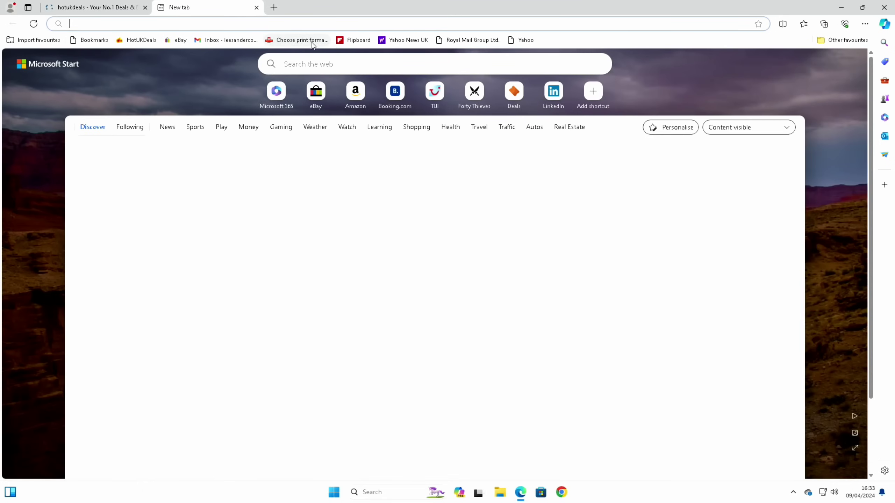
click(404, 41)
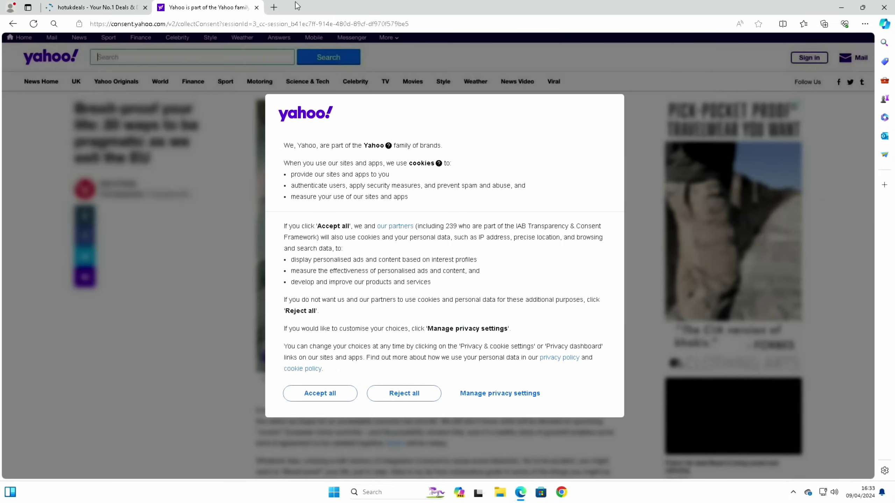
Search the web for "bbc sport" in a new tab and open the BBC Sport Football page from the results
click(274, 7)
click(278, 23)
text(bbc spor)
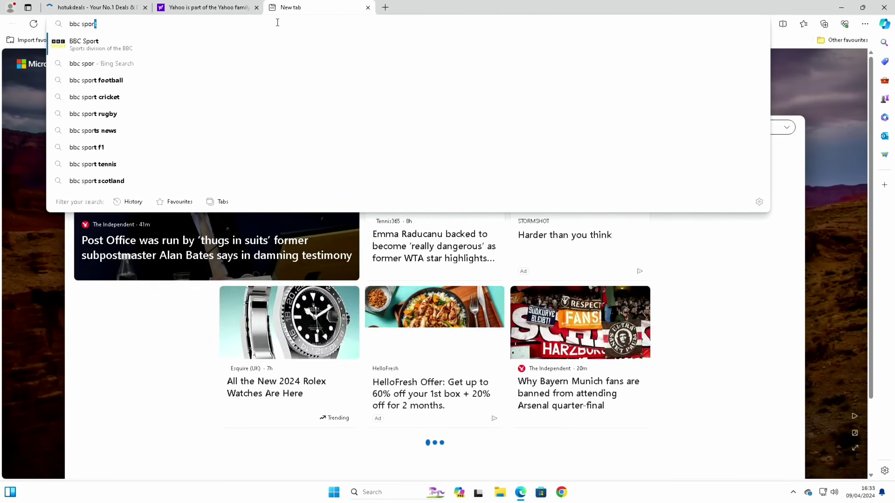
text(t)
key(Return)
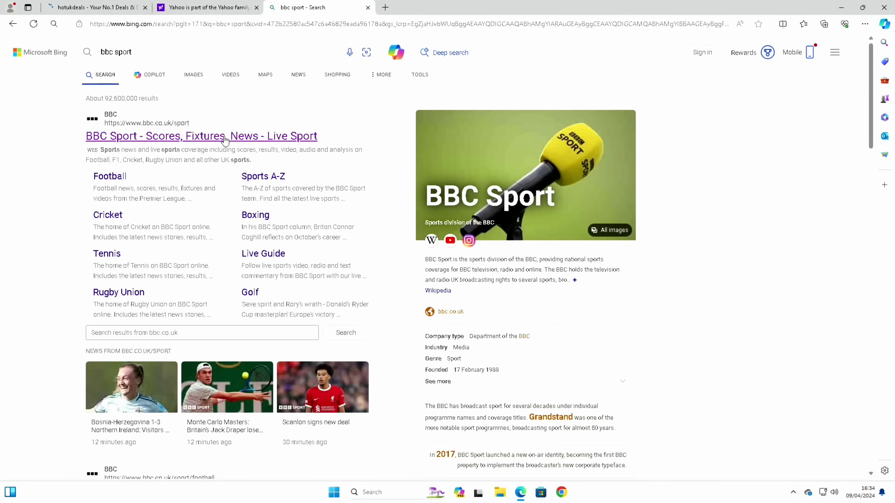
click(120, 176)
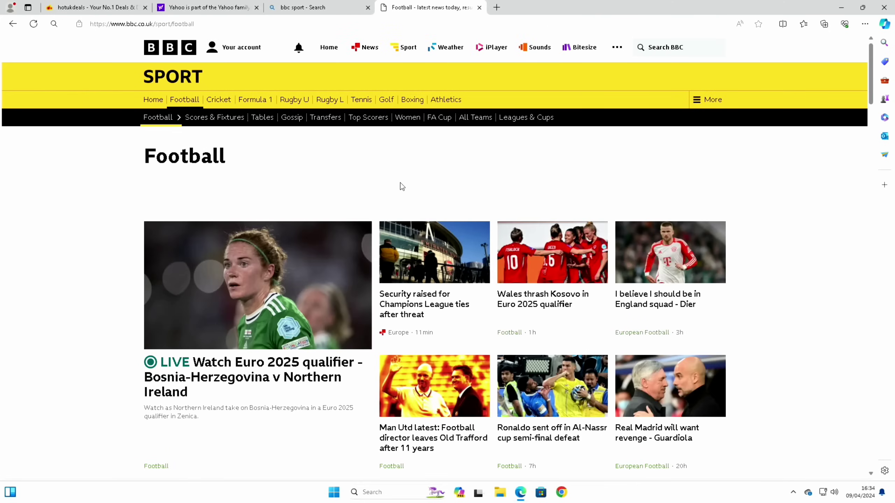
Browse the stories and fixtures on the BBC Football page and close its tab
scroll(402, 187, down, 15)
scroll(401, 186, down, 5)
scroll(399, 186, up, 15)
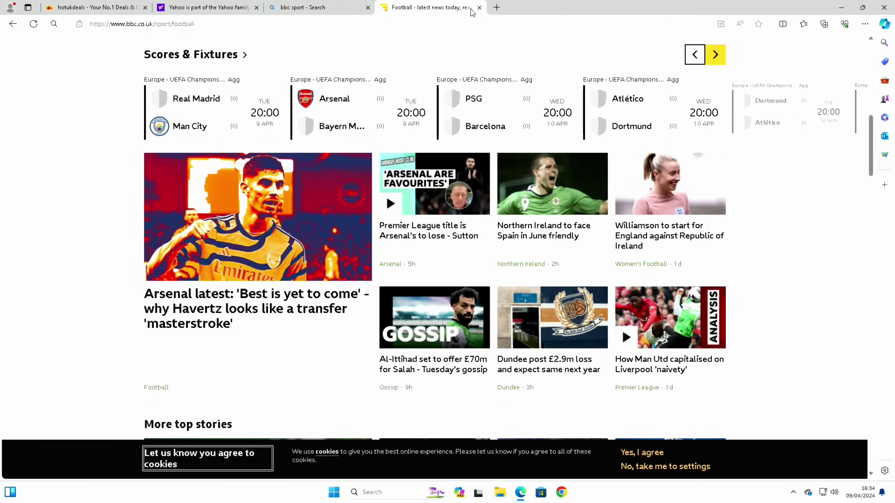
click(479, 7)
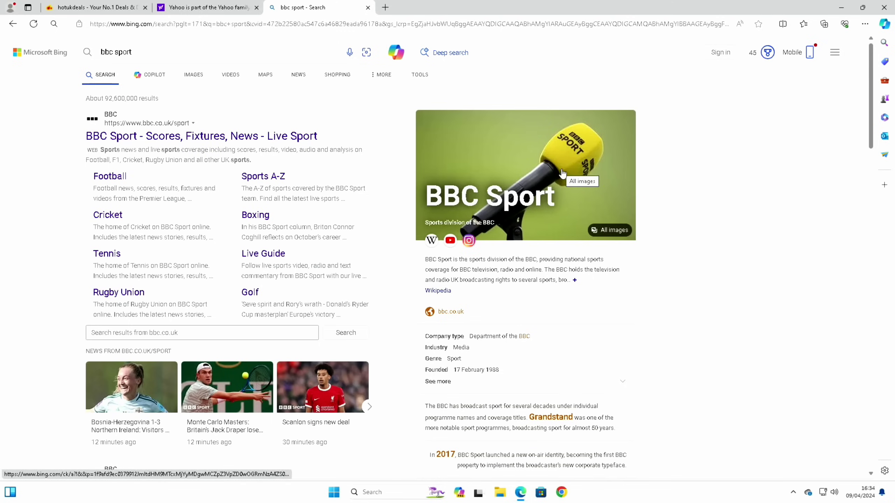
Search the web for "pi 5 uefi" and open the worproject/rpi5-uefi GitHub repository
click(374, 23)
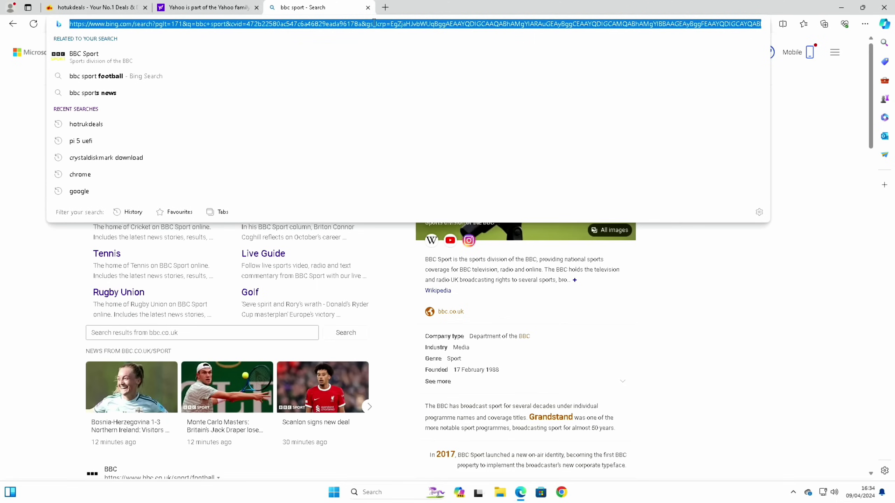
text(pi 5 )
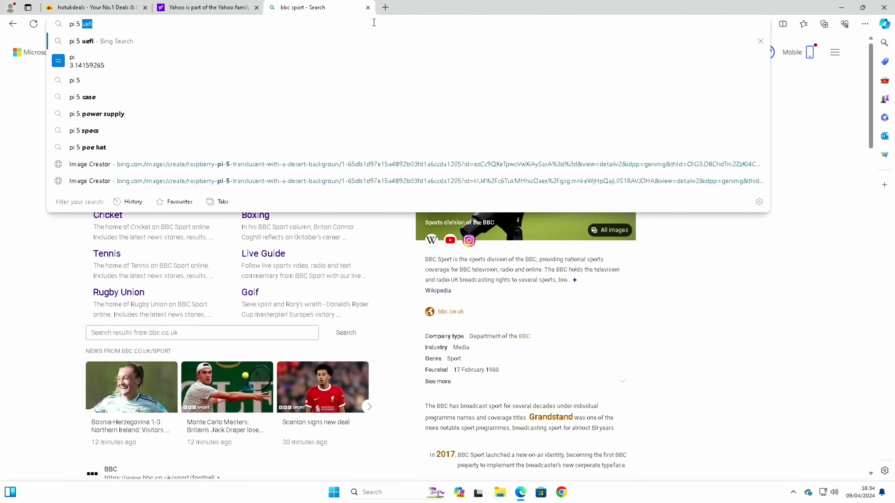
text(uefi)
key(Return)
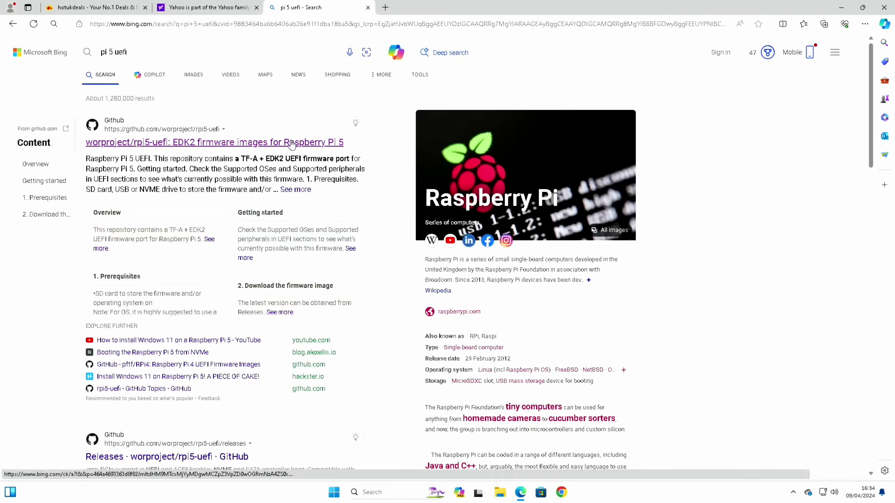
click(294, 142)
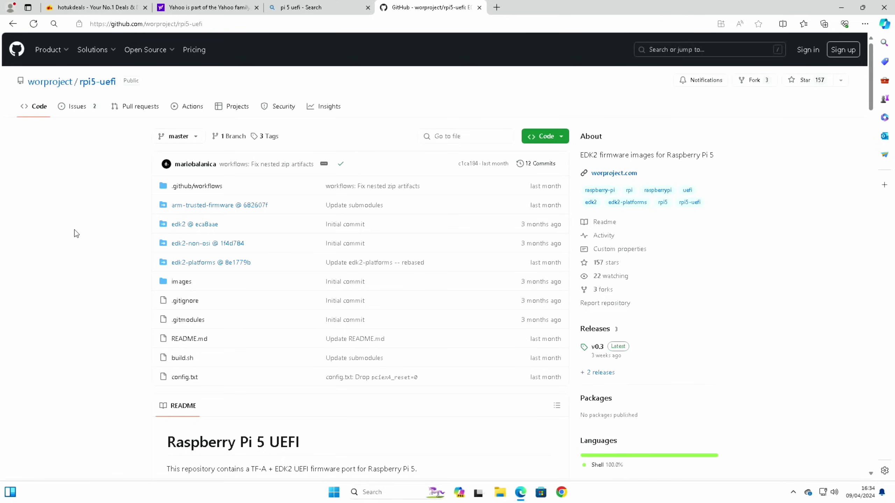
Skim the rpi5-uefi README down to the prerequisites and open the repository's list of issues
scroll(76, 233, down, 8)
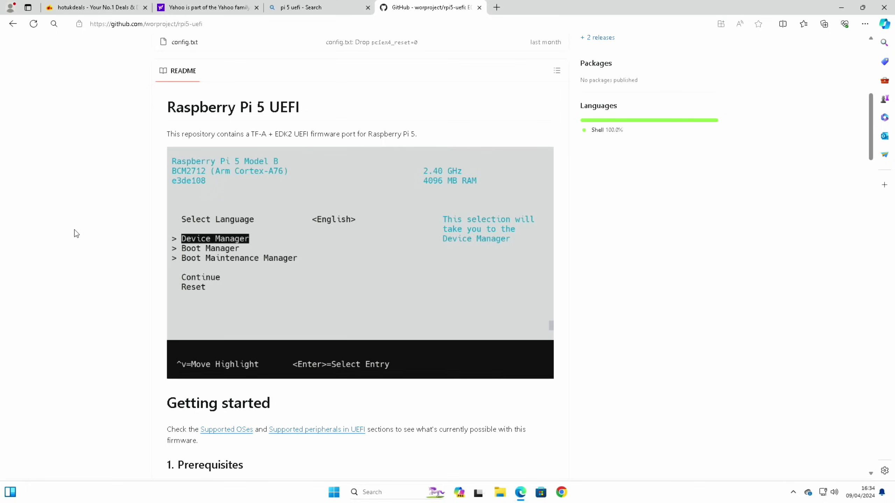
scroll(77, 233, down, 5)
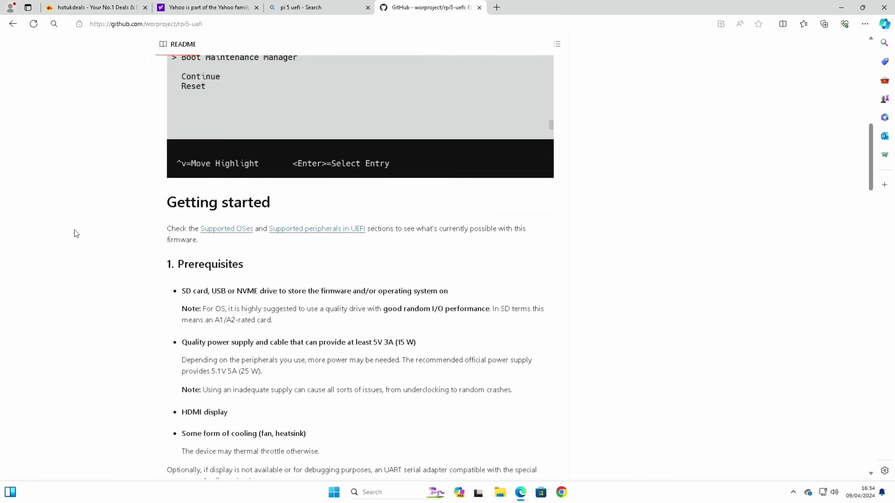
scroll(77, 233, up, 15)
click(87, 111)
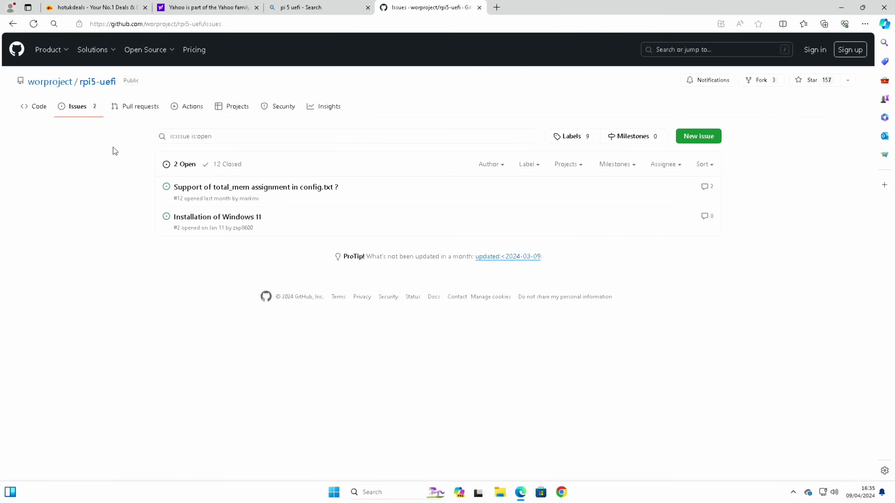
Read through the comments of the "Installation of Windows 11" issue and minimise the browser
click(186, 221)
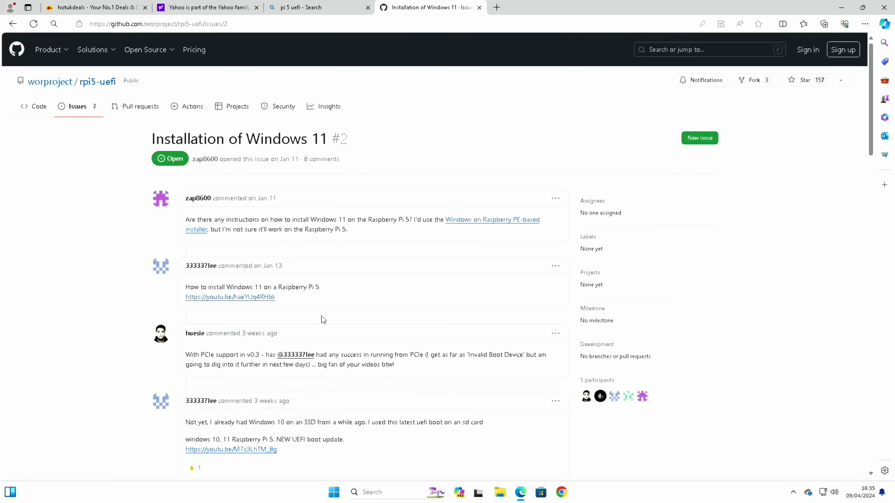
scroll(124, 304, down, 15)
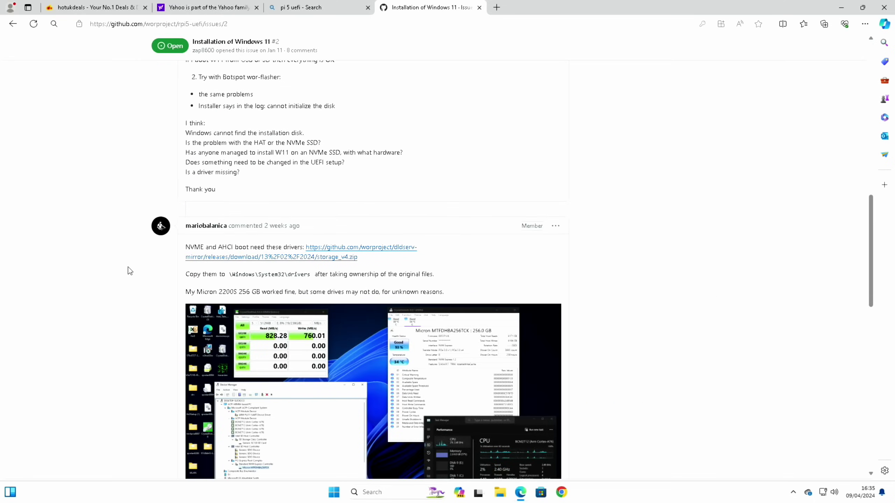
scroll(130, 270, down, 20)
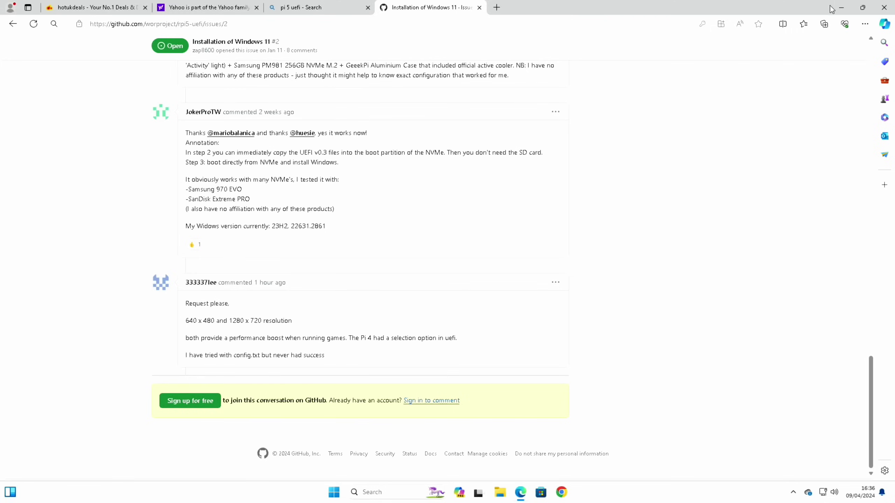
click(841, 8)
Look through the Downloads and DuckStation folders in File Explorer and open Documents\duckstation-windows-x64-release
click(502, 492)
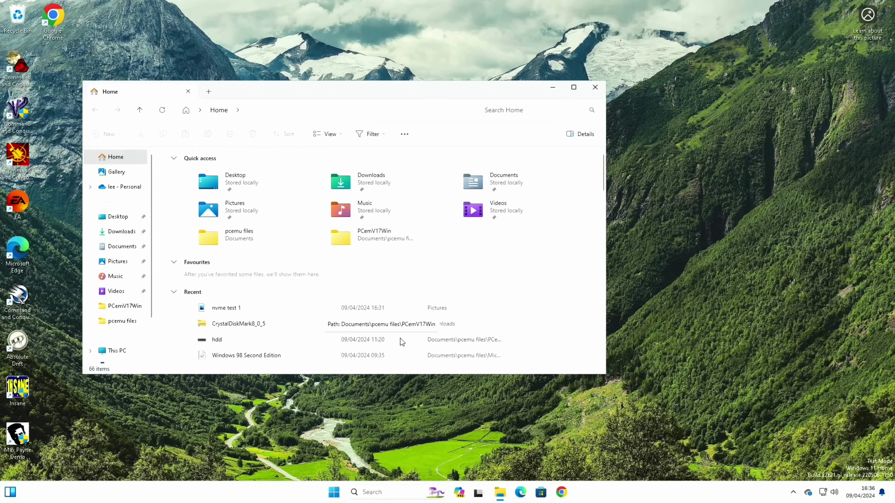
click(119, 238)
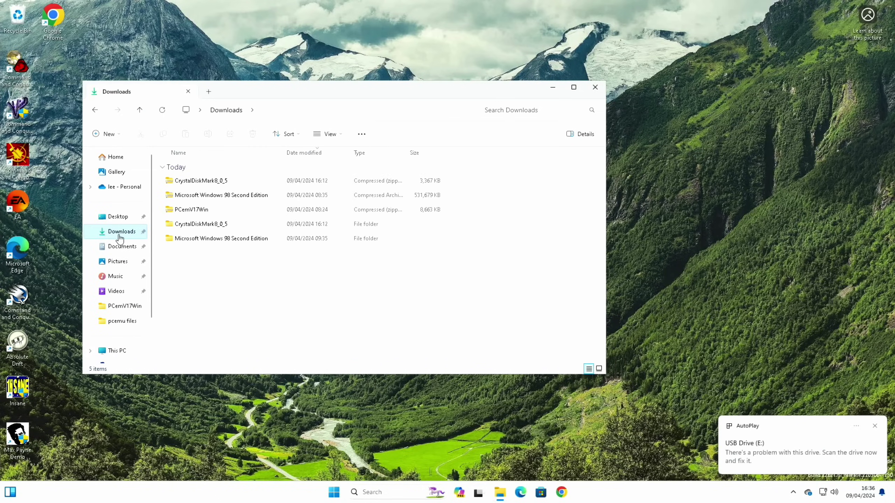
click(116, 246)
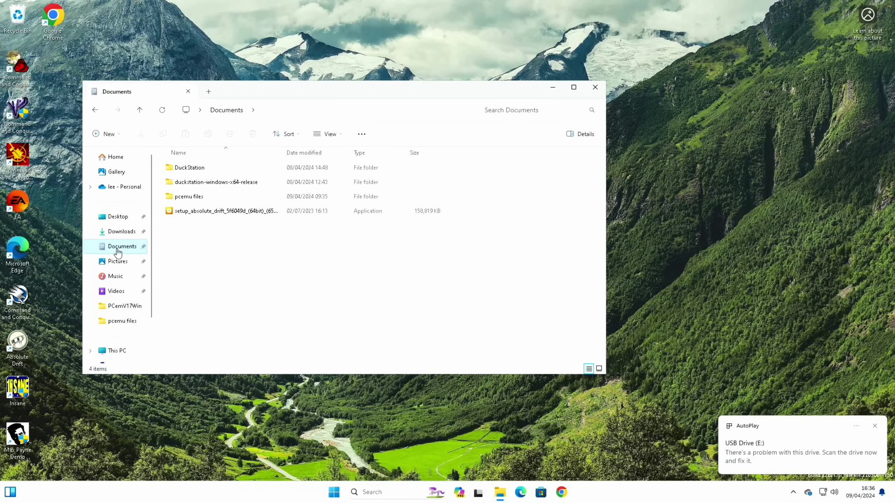
double_click(180, 168)
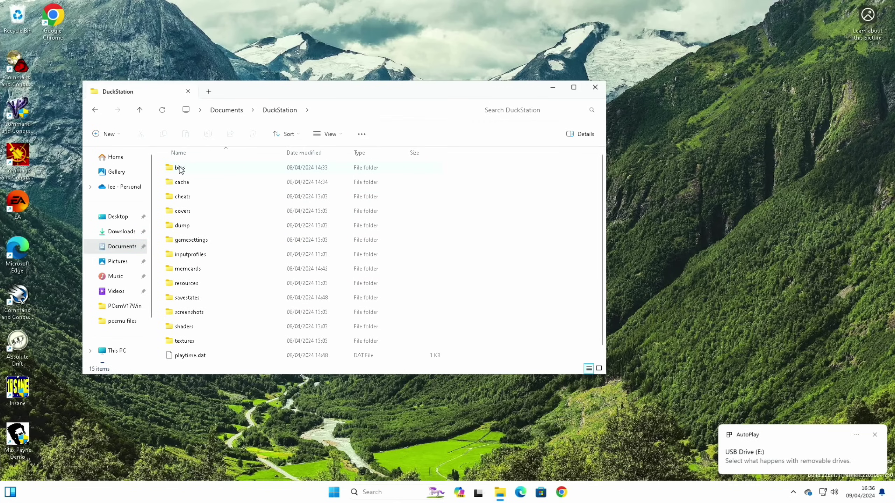
scroll(298, 222, down, 1)
key(alt+Left)
double_click(191, 182)
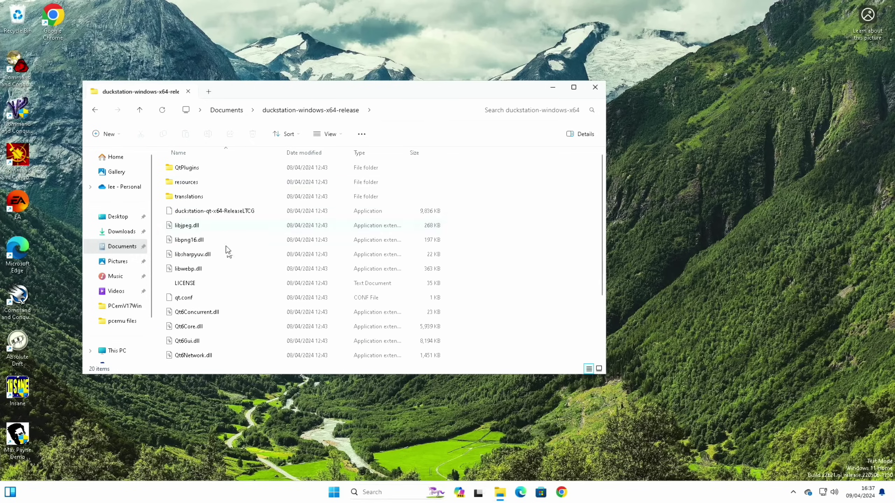
Launch the duckstation-qt-x64-ReleaseLTCG application and dismiss the ms-gamebar prompt
scroll(232, 260, down, 2)
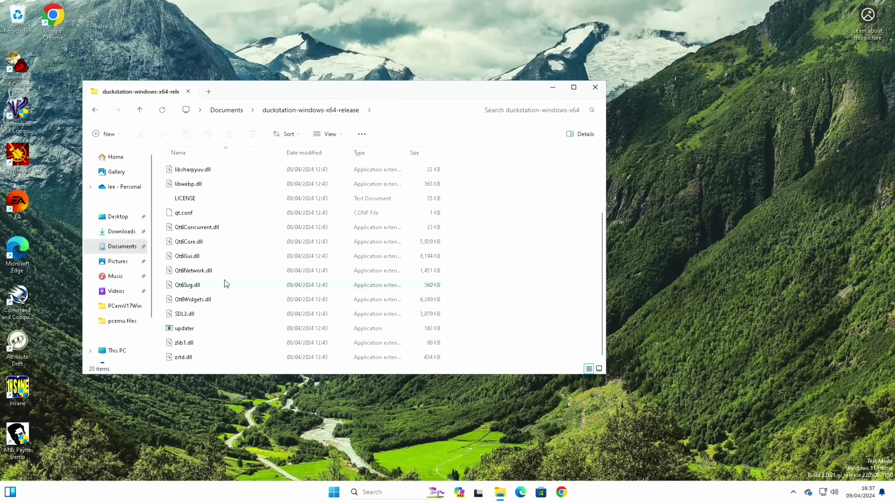
scroll(225, 284, up, 2)
double_click(179, 211)
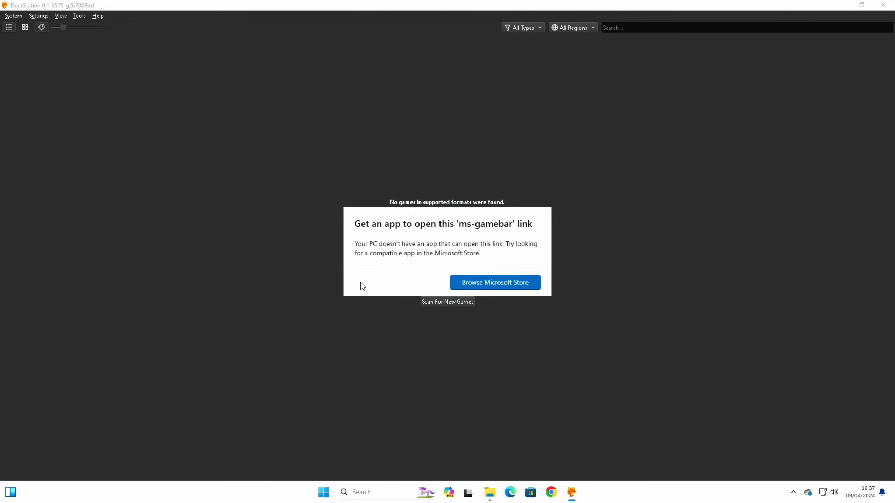
click(639, 234)
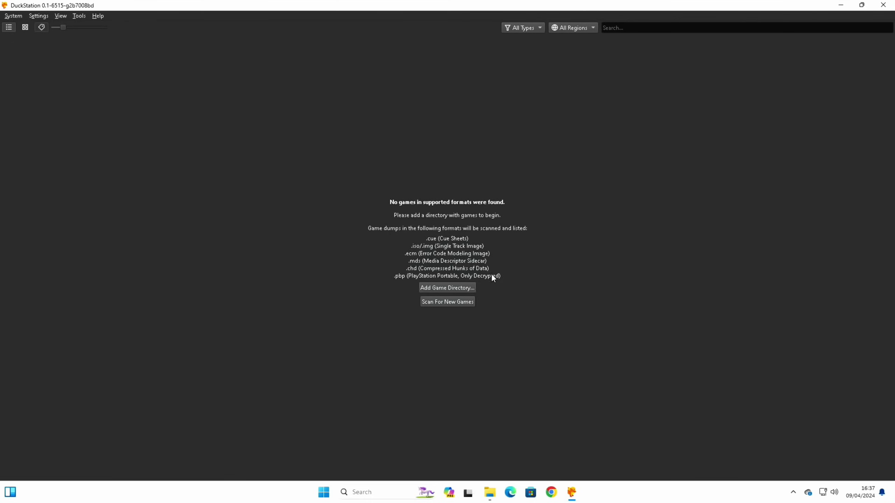
Add the retropie-mount\roms\psx folder on USB Drive (E:) as a game directory in DuckStation
click(454, 302)
scroll(49, 176, down, 3)
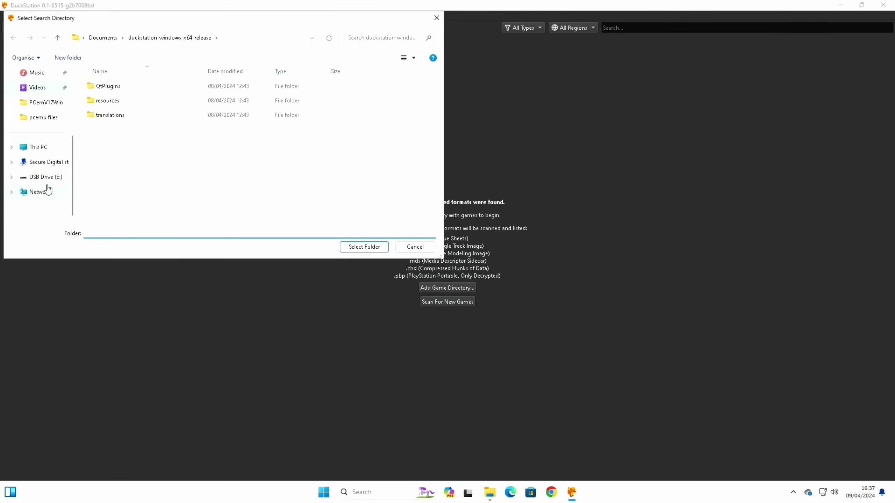
click(44, 182)
double_click(115, 143)
double_click(99, 117)
scroll(173, 143, down, 3)
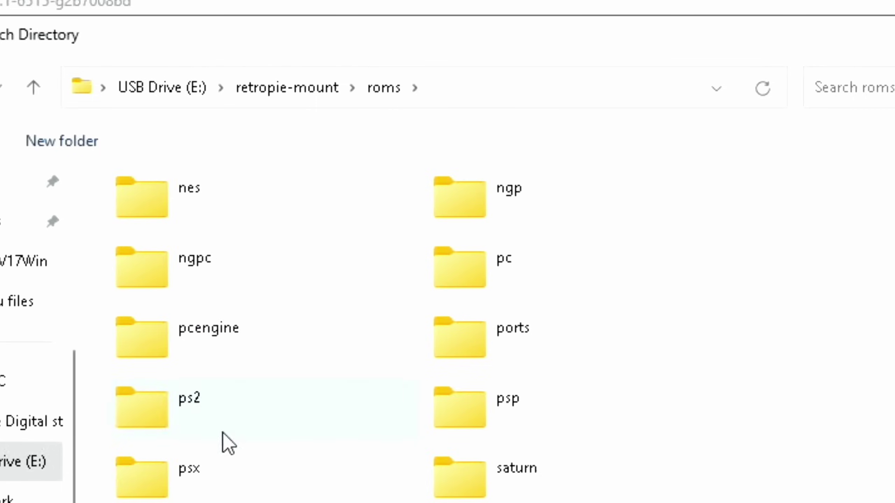
double_click(162, 476)
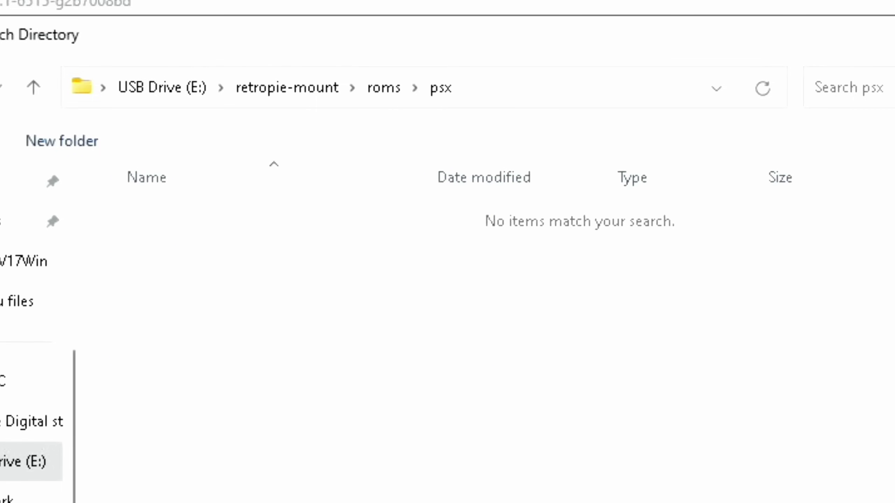
key(Return)
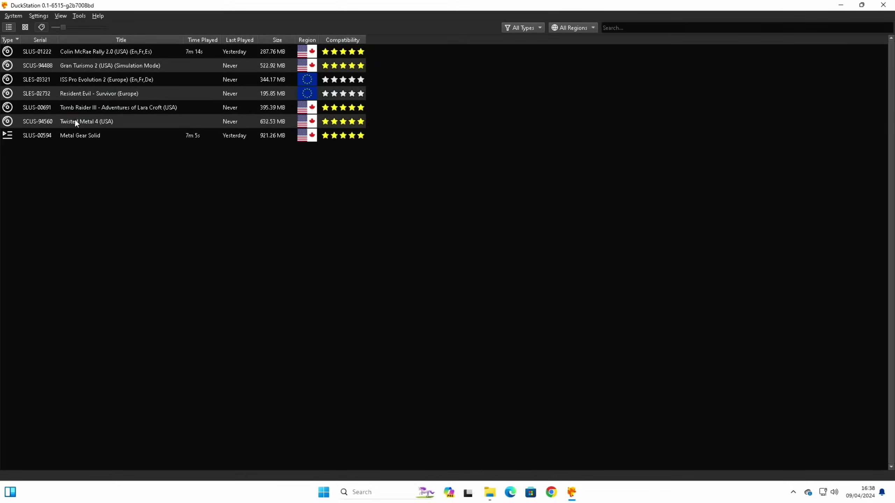
Run Metal Gear Solid from its resume save state, shut it down with the state saved, and close File Explorer
double_click(77, 135)
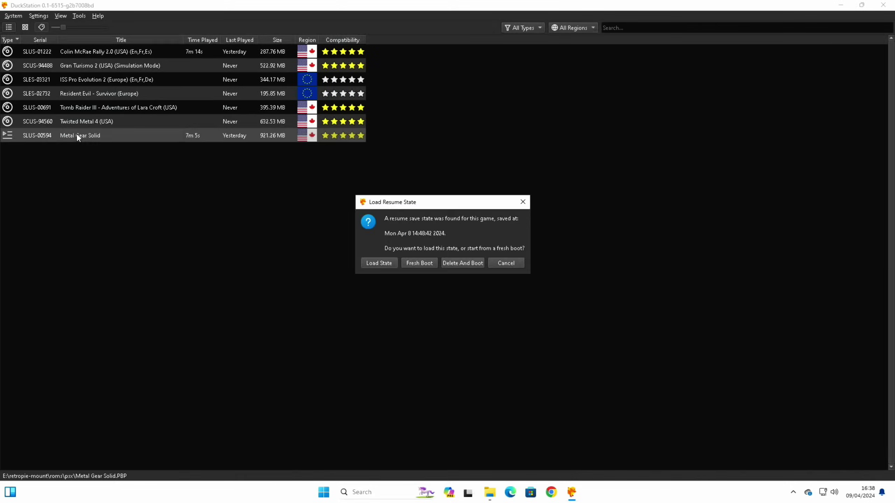
click(383, 263)
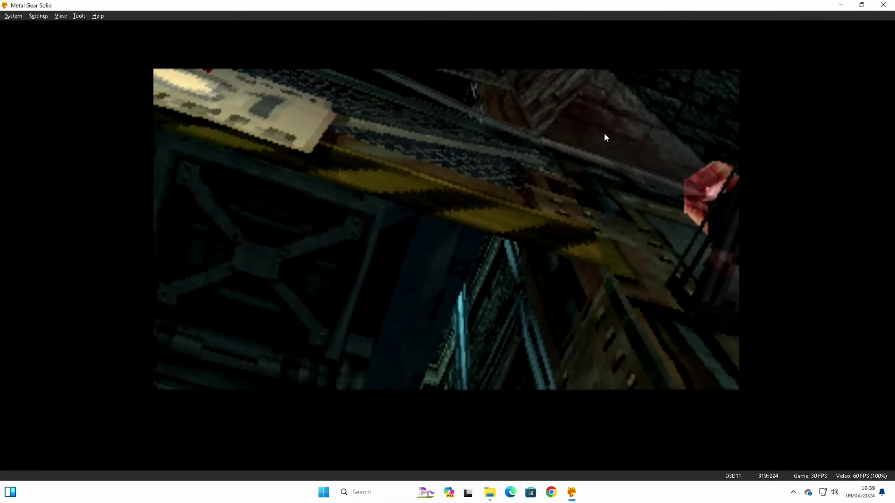
click(883, 5)
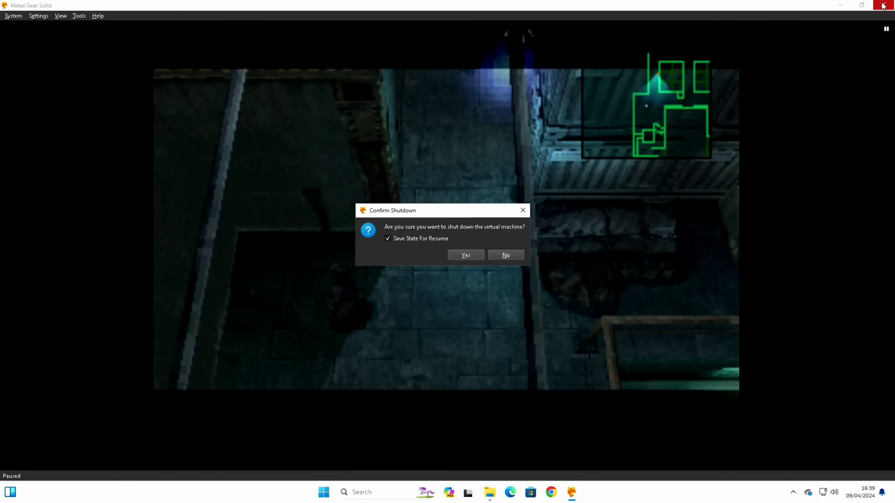
key(Return)
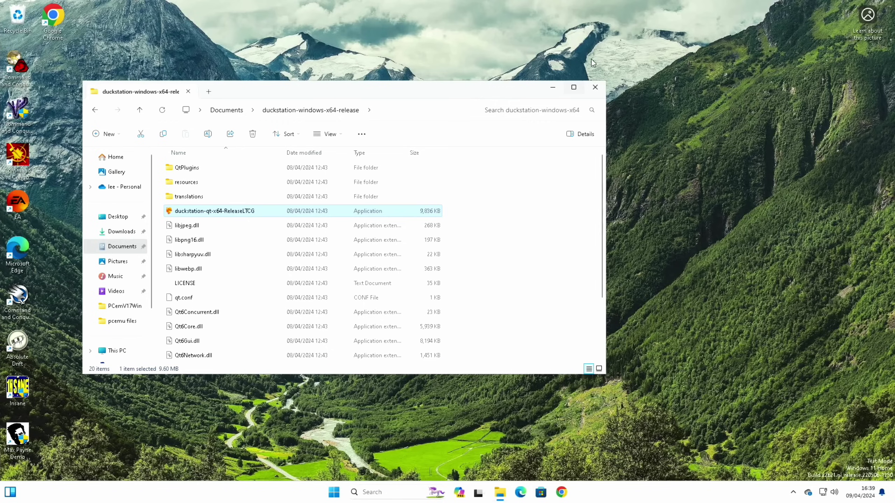
click(595, 88)
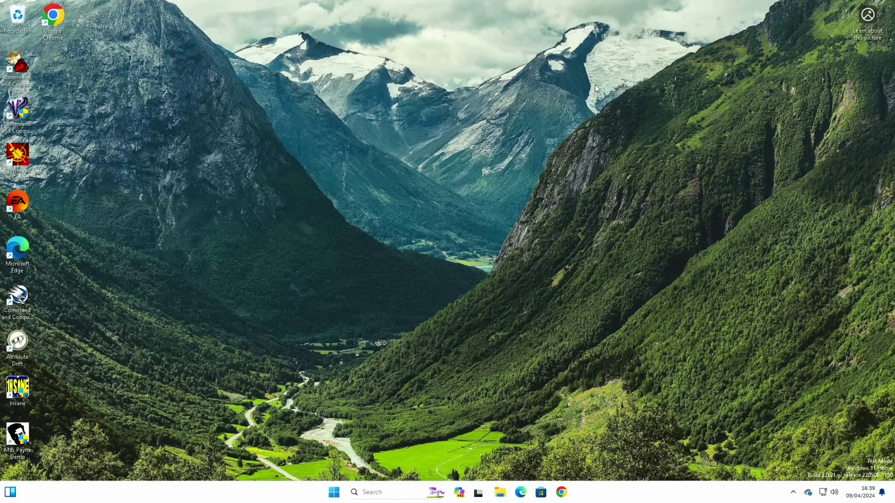
Launch PCem from the PCemV17Win folder, close File Explorer and open the settings of the "Pentium2 with voodoo3" configuration
click(499, 493)
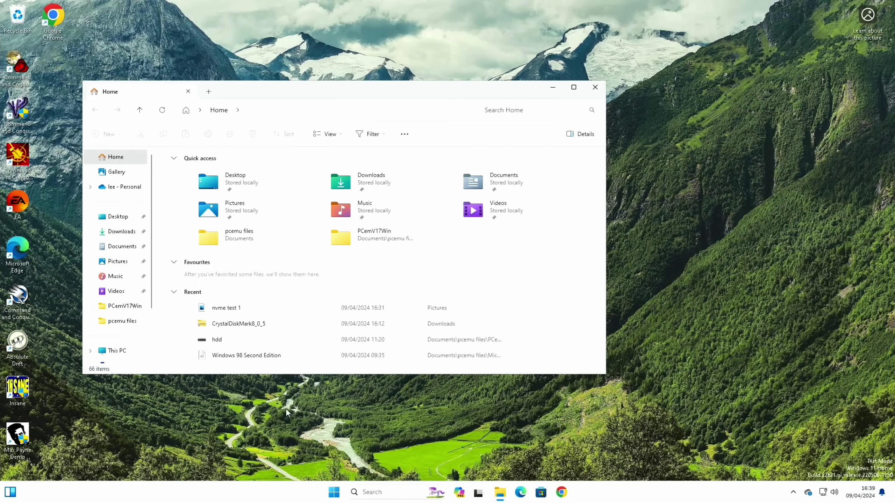
click(113, 307)
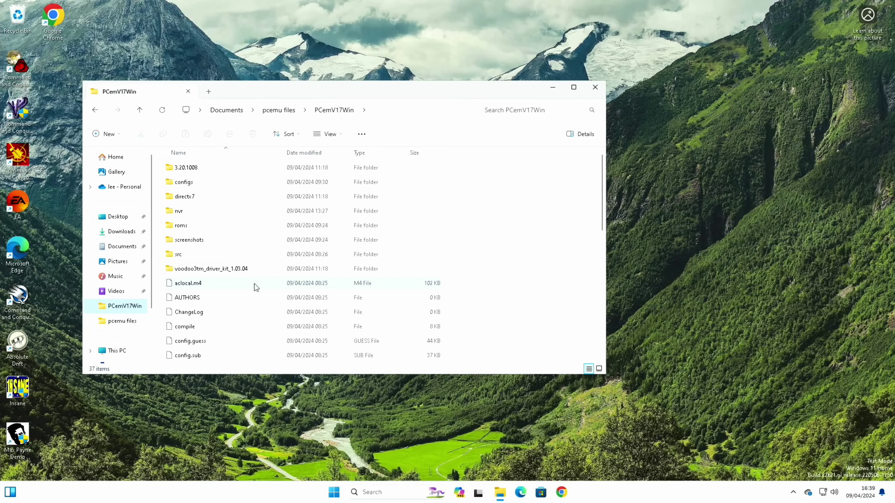
scroll(254, 284, down, 8)
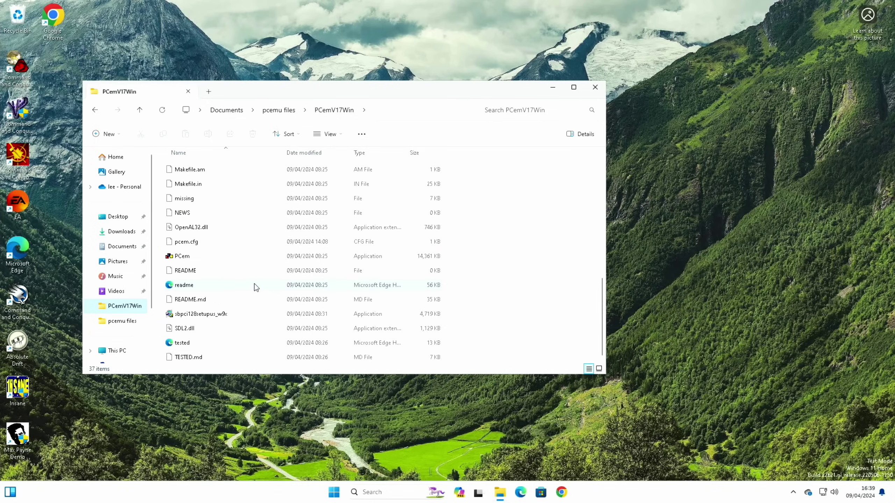
double_click(173, 258)
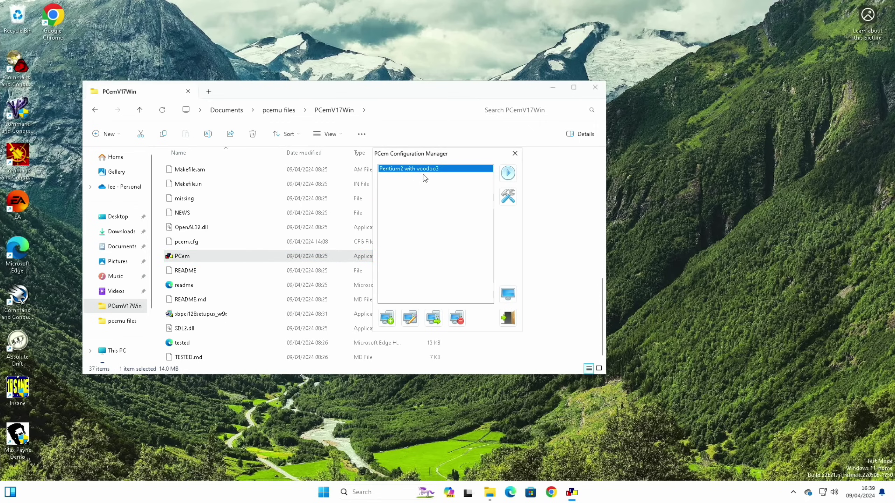
click(594, 88)
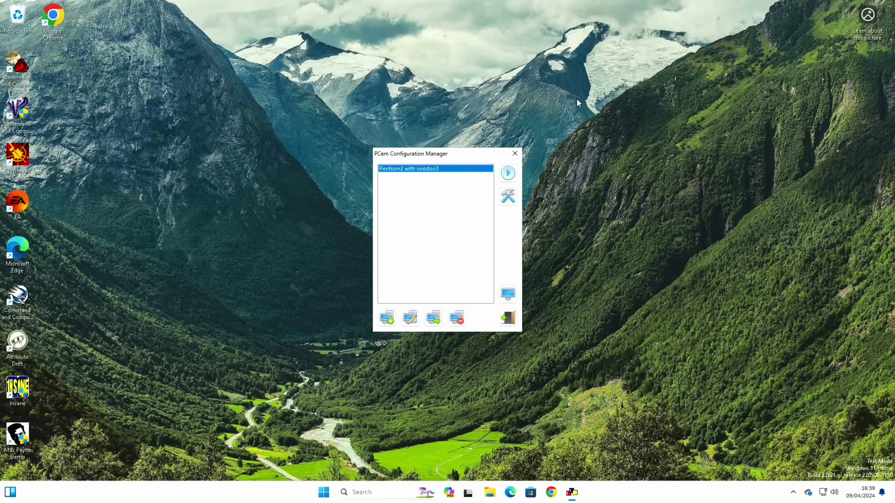
click(510, 193)
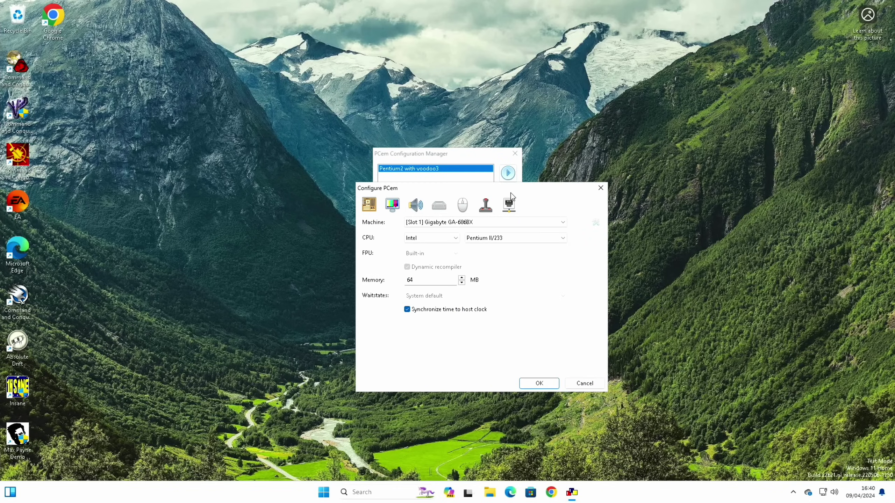
drag(524, 192, 276, 160)
Switch to Edge, reopen the YouTube video "PCem Windows 98 Setup (Pentium II +Voodoo 3, all files provided)" from the browsing history and pause it
click(509, 494)
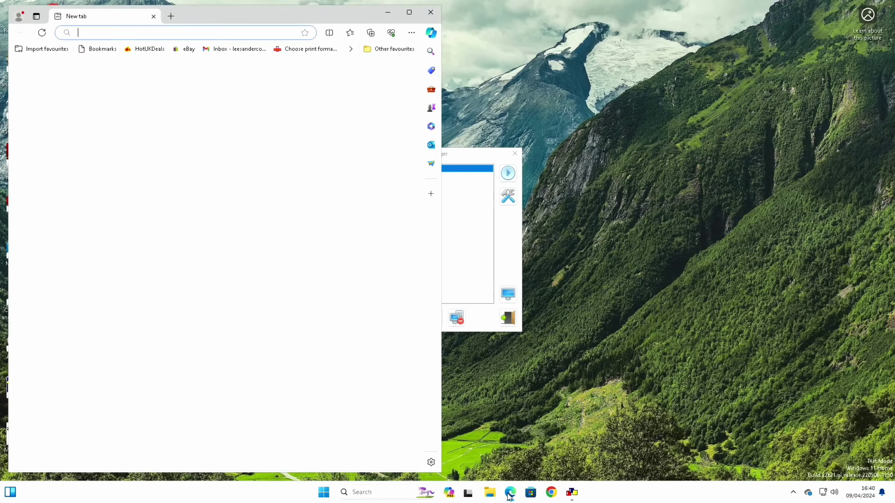
click(410, 33)
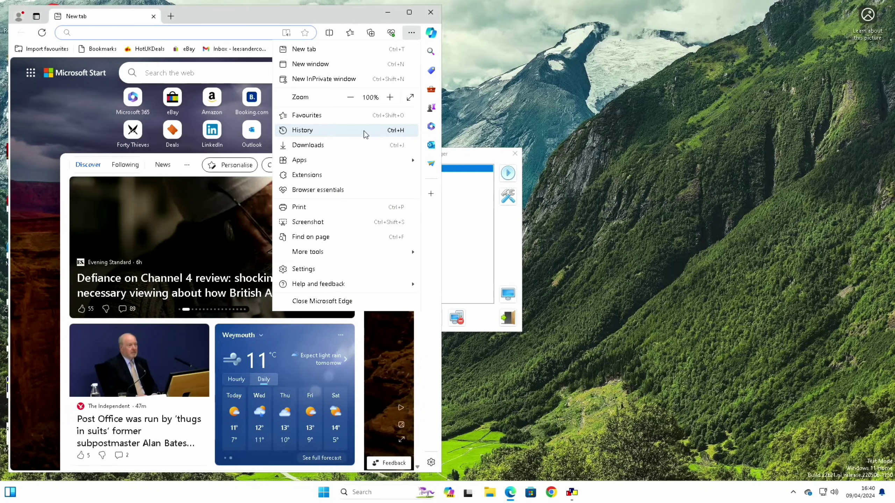
click(352, 131)
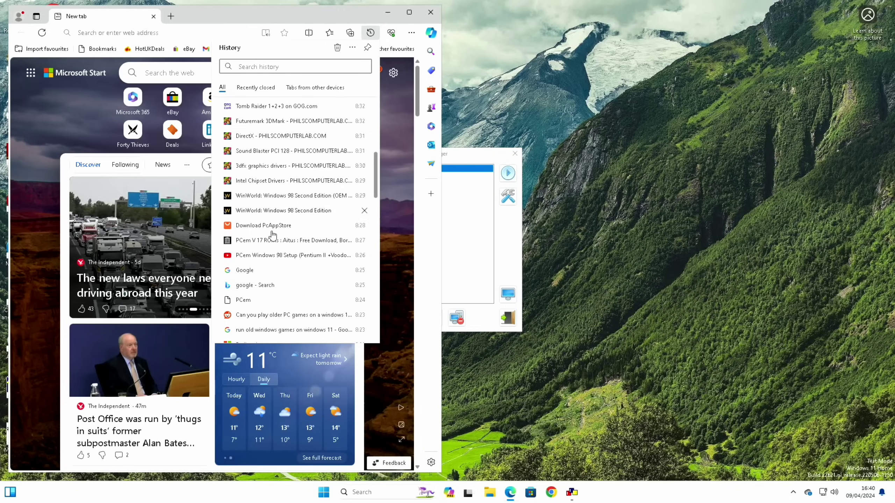
click(258, 254)
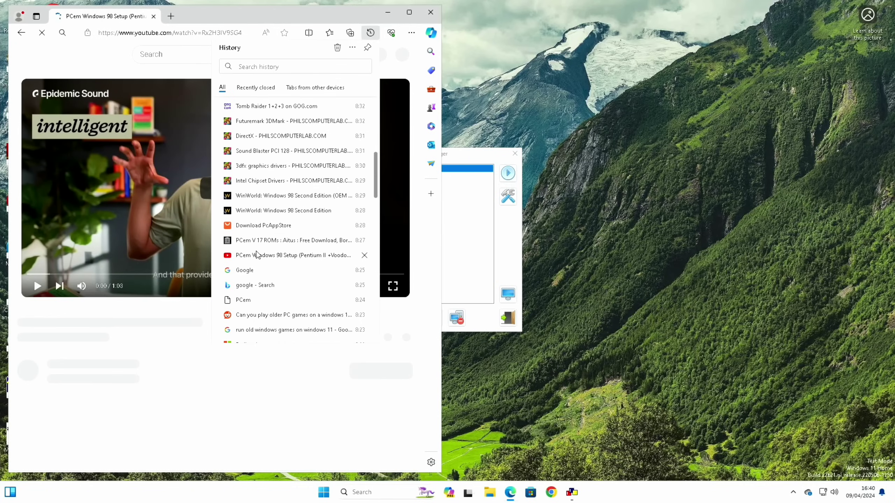
click(113, 346)
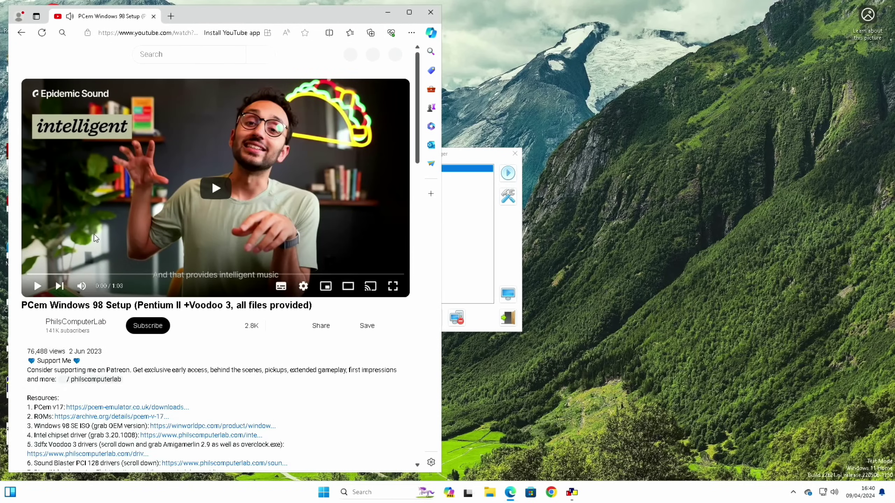
click(39, 282)
click(40, 283)
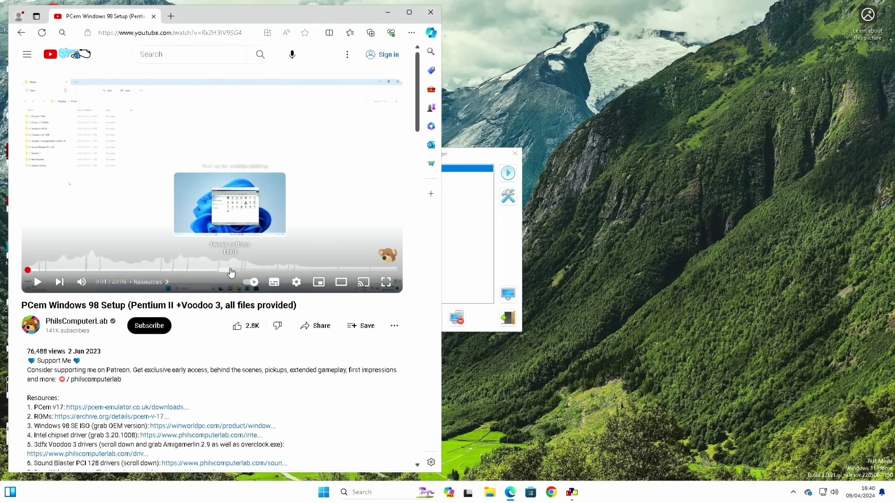
Review the resource links in the video description, then close the browser and the PCem machine settings
scroll(320, 359, down, 5)
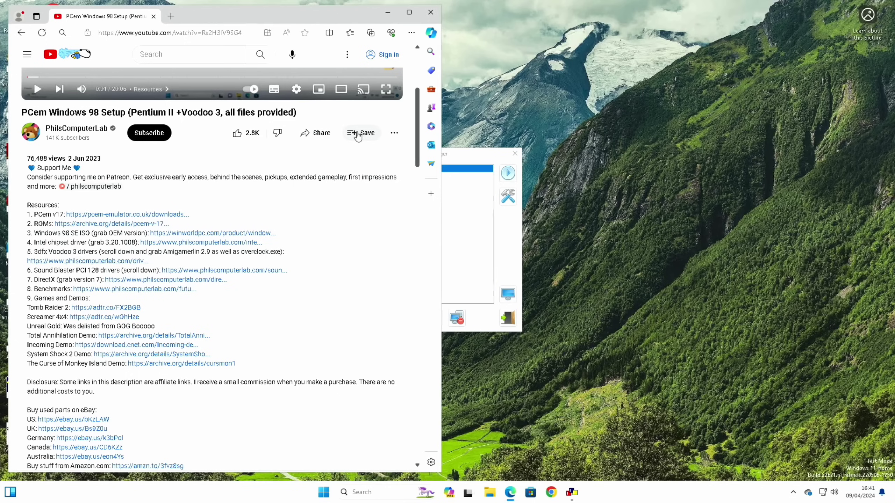
scroll(358, 136, up, 5)
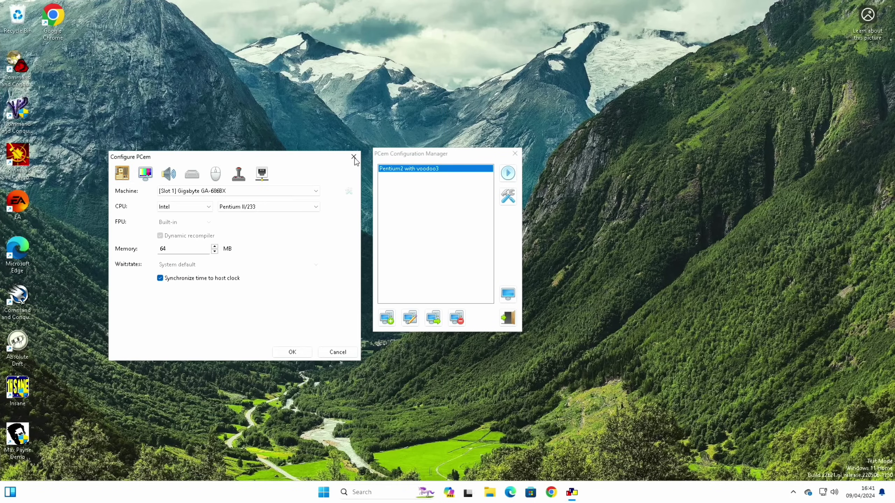
click(353, 157)
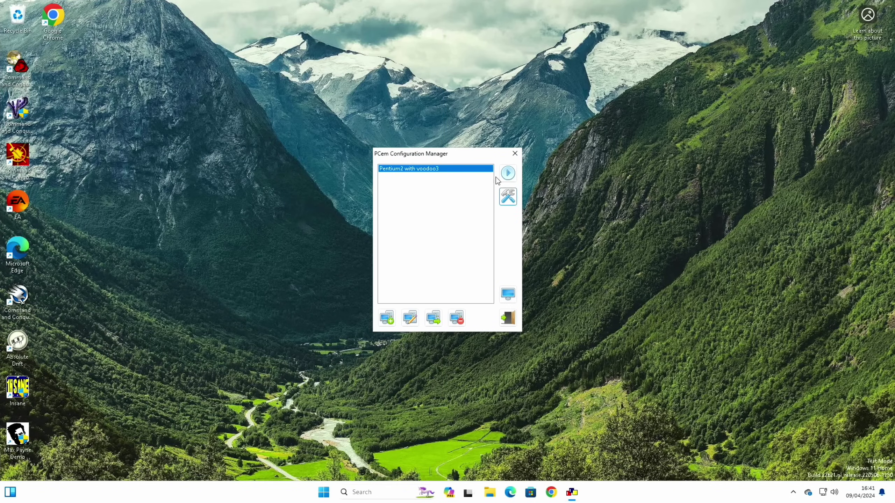
Start the "Pentium2 with voodoo3" machine and switch its Windows 98 display to fullscreen
click(507, 174)
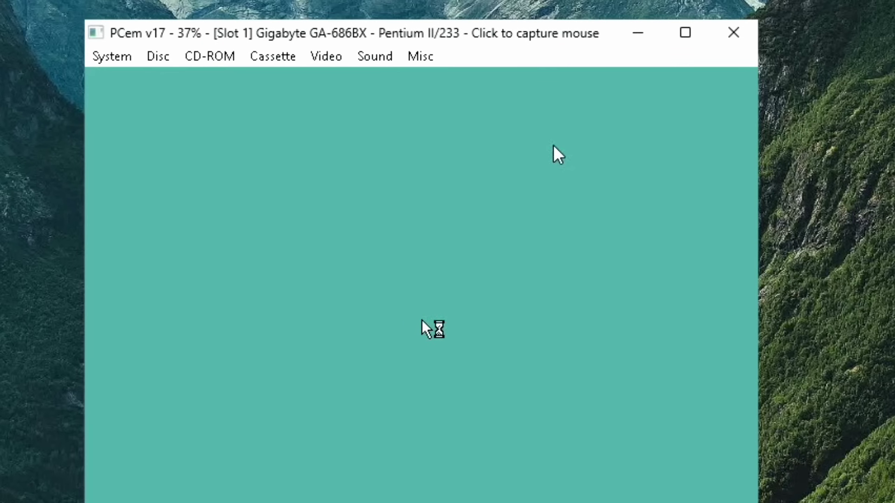
click(330, 57)
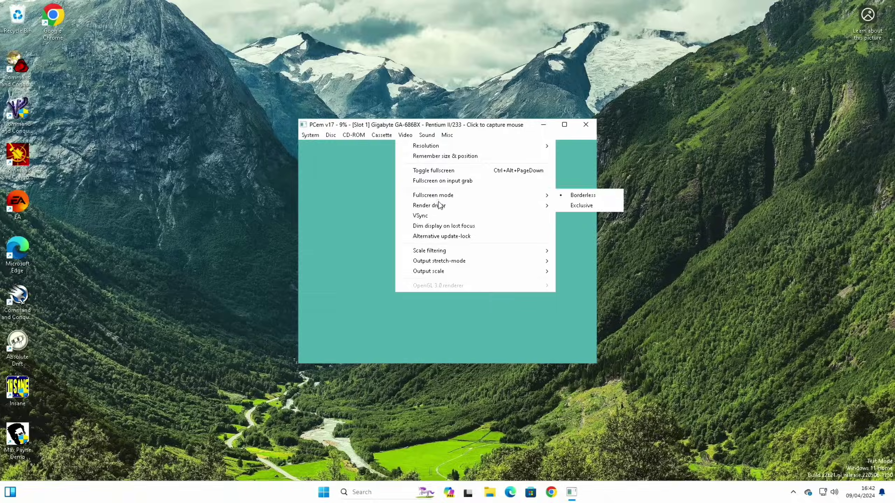
click(441, 170)
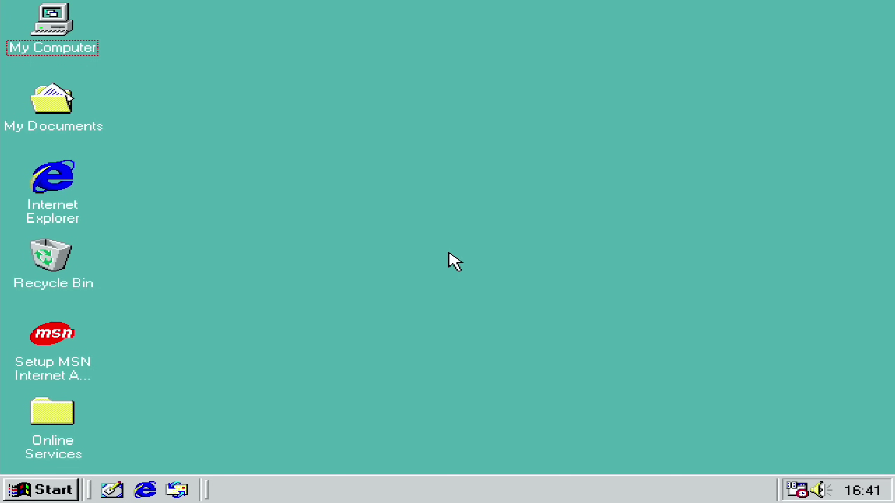
Look through the Windows 98 Start menu entries from Programs to Find, expand Documents and close the menu
key(super)
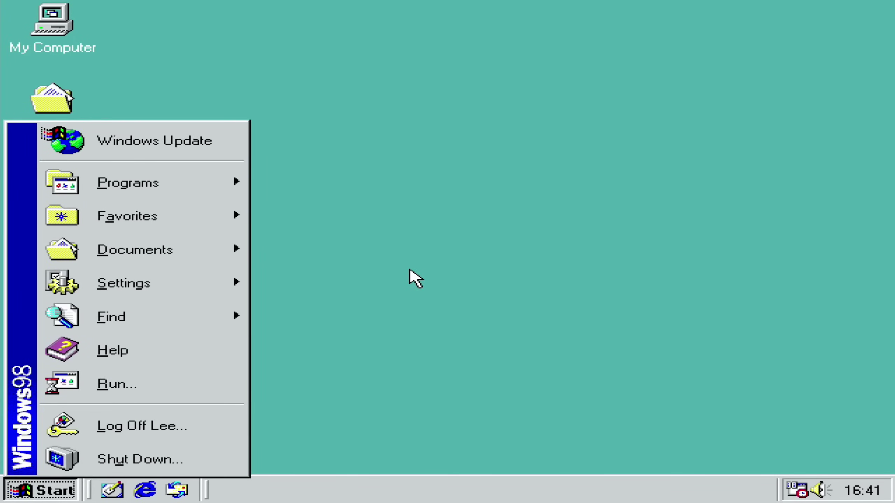
key(Up)
key(Up)
key(Up)
key(Up)
key(Up)
key(Up)
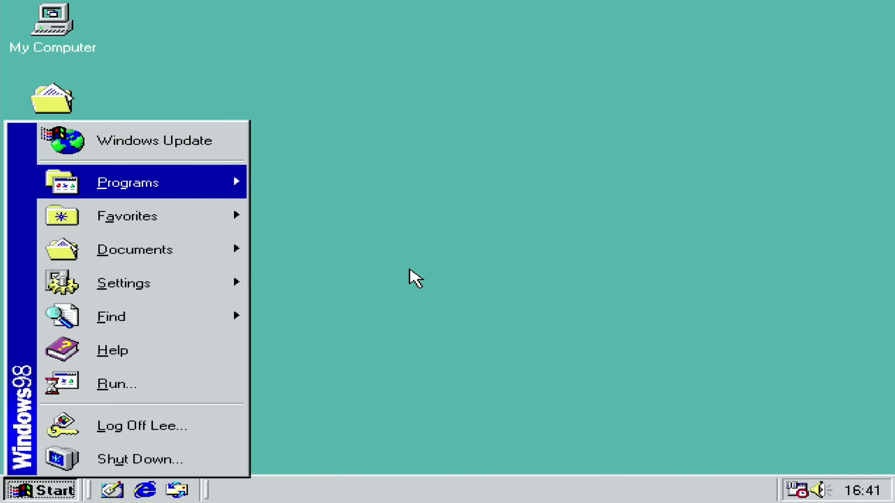
key(Right)
key(Down)
key(Down)
key(Down)
key(Left)
key(Down)
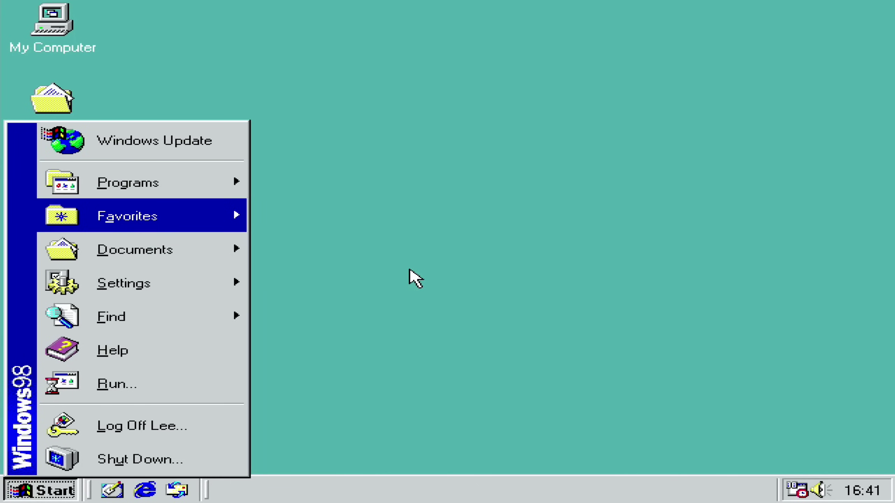
key(Down)
key(Down)
key(Down)
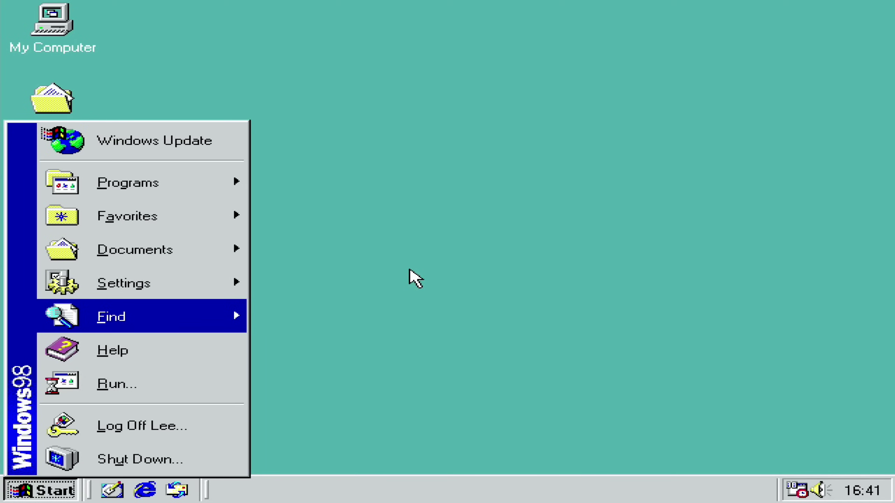
key(Up)
key(Up)
key(Up)
key(Up)
key(Down)
key(Down)
key(Right)
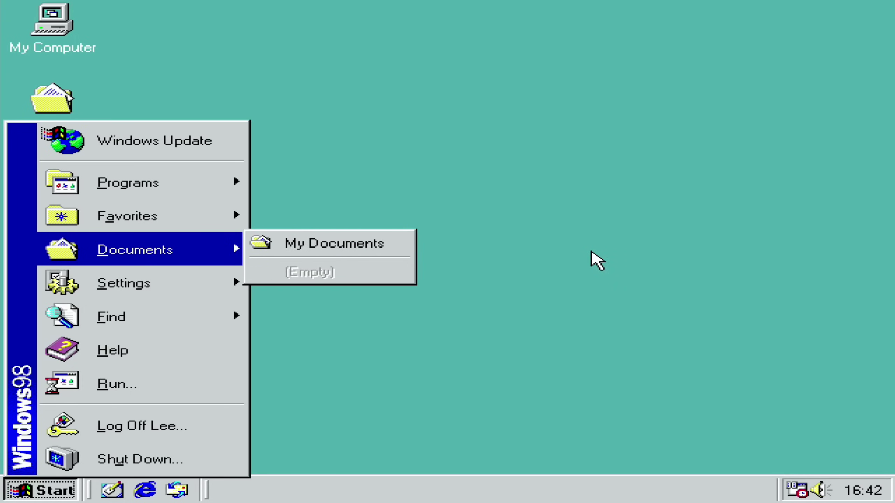
click(596, 259)
Leave fullscreen, move the emulator window aside and shut down the emulated Windows 98
key(ctrl+alt+Page_Down)
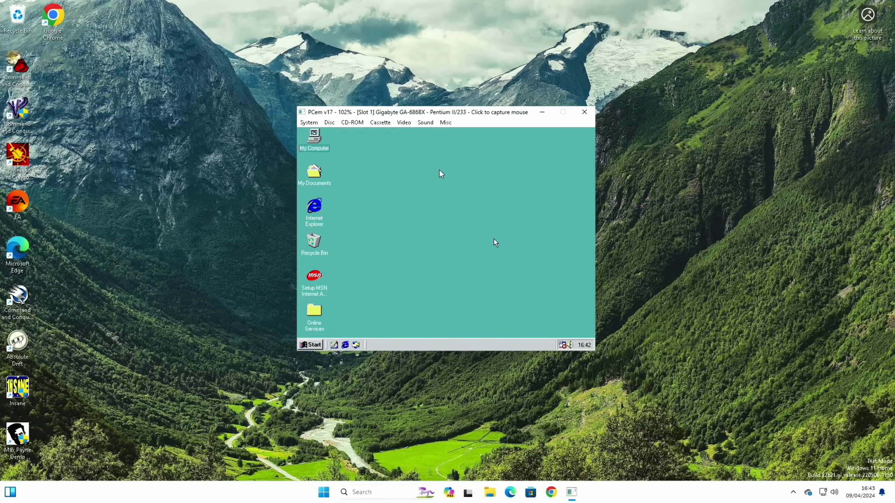
drag(403, 110, 310, 129)
click(308, 151)
click(219, 364)
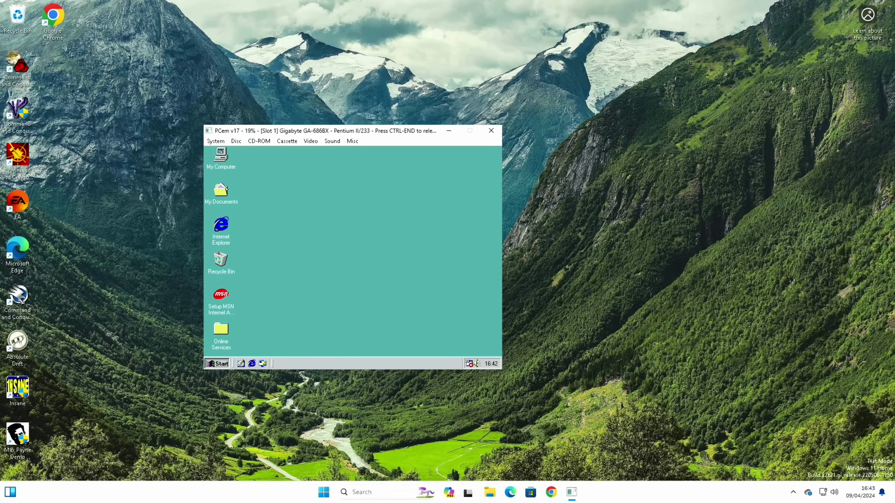
click(246, 352)
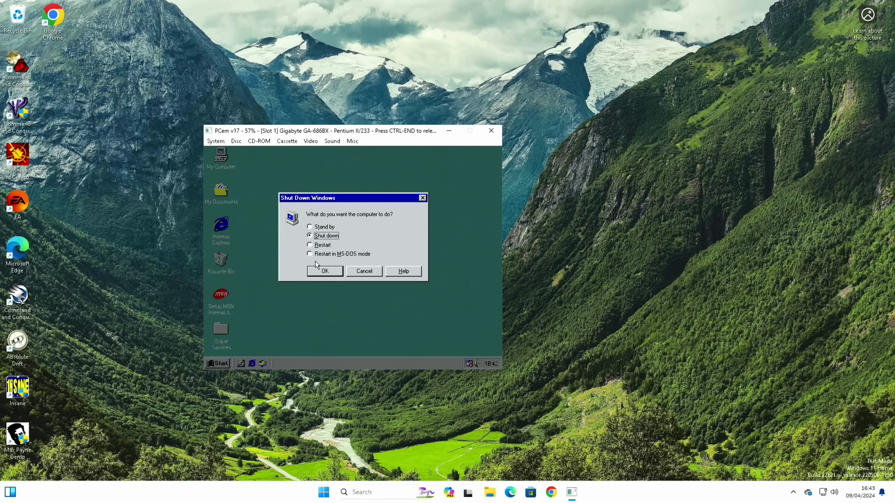
click(332, 268)
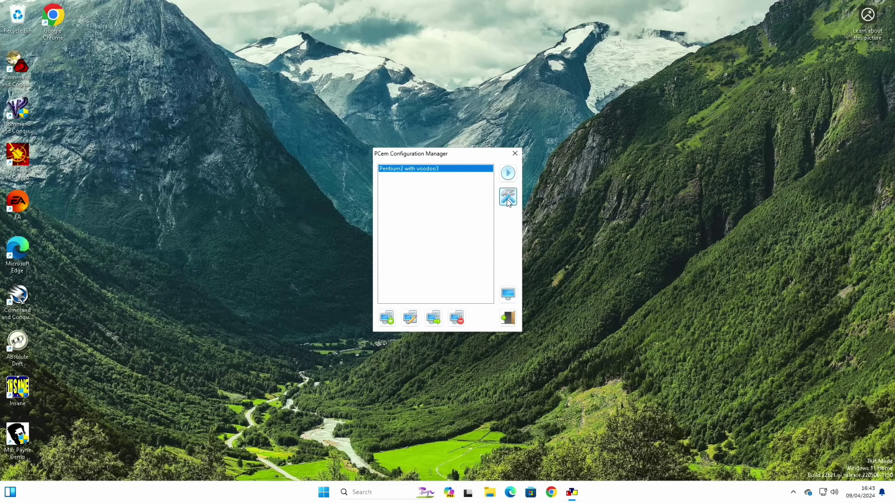
Try "[486] AMI 486 clone" as the machine in the configuration's settings and examine its available Intel CPUs
click(507, 197)
click(494, 225)
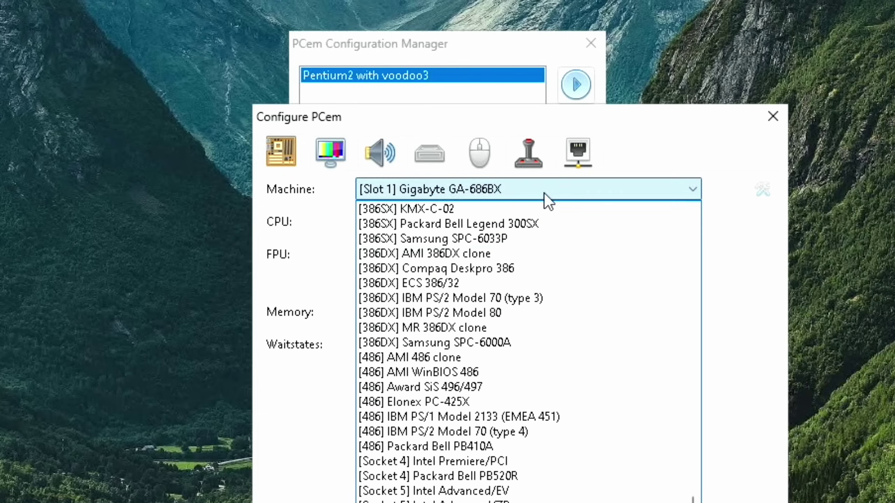
click(449, 356)
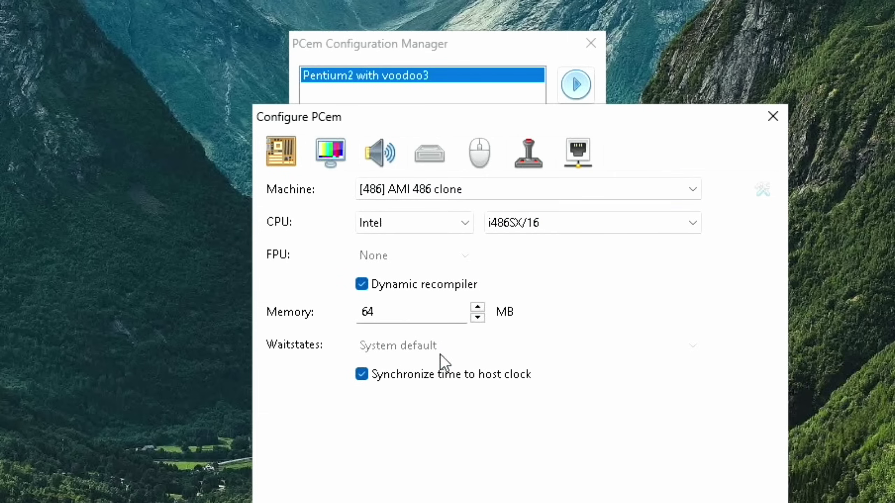
click(533, 227)
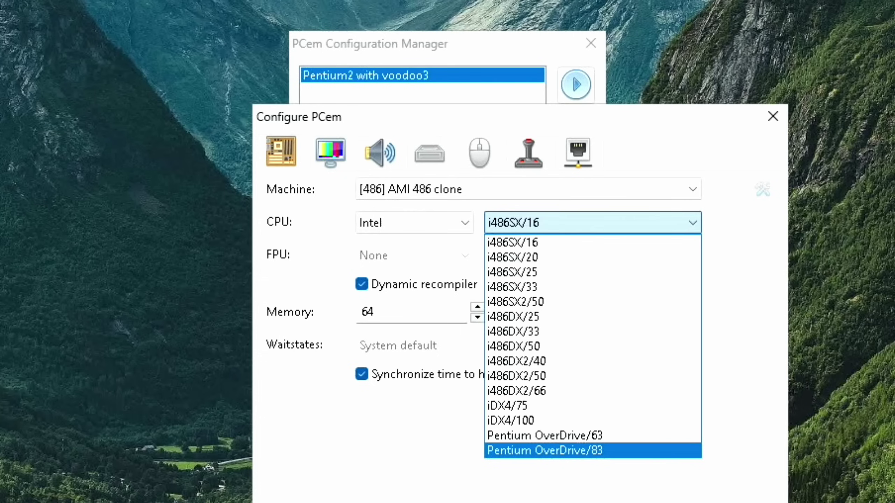
key(Escape)
Set the machine back to "[Slot 1] Gigabyte GA-686BX" and close the configuration's settings
click(585, 192)
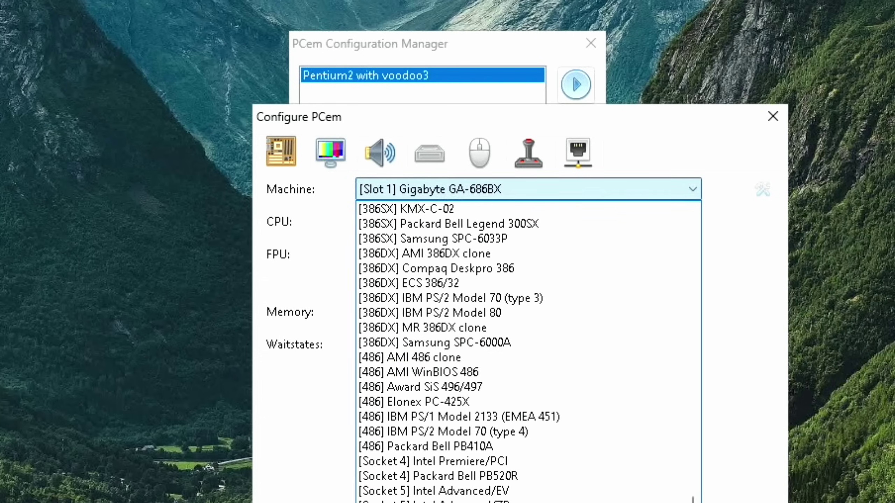
key(Return)
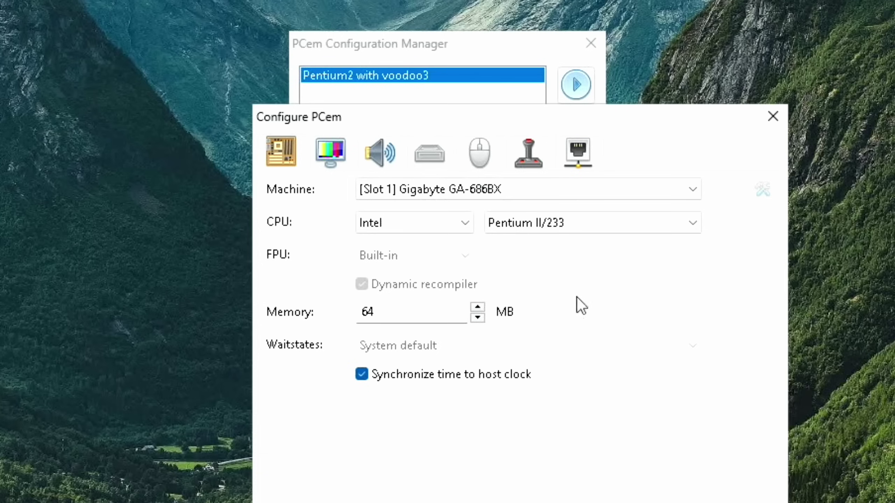
key(Return)
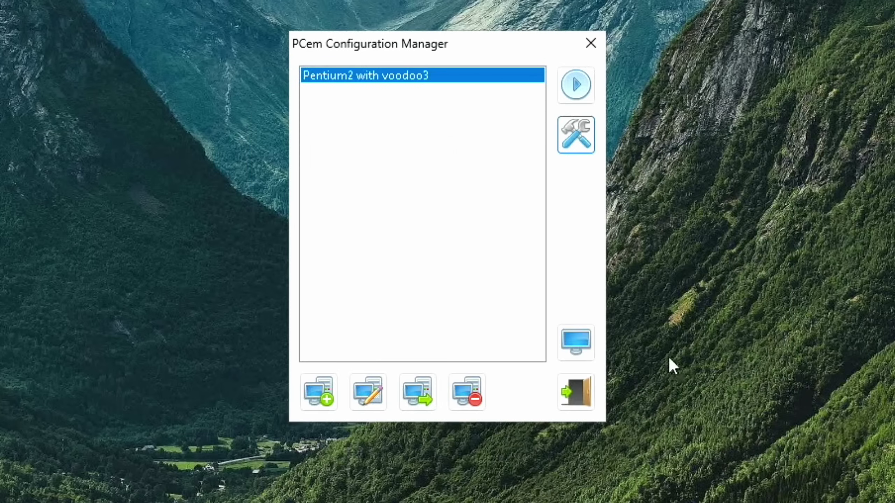
Close the PCem Configuration Manager and open the Windows 11 Start menu
click(590, 43)
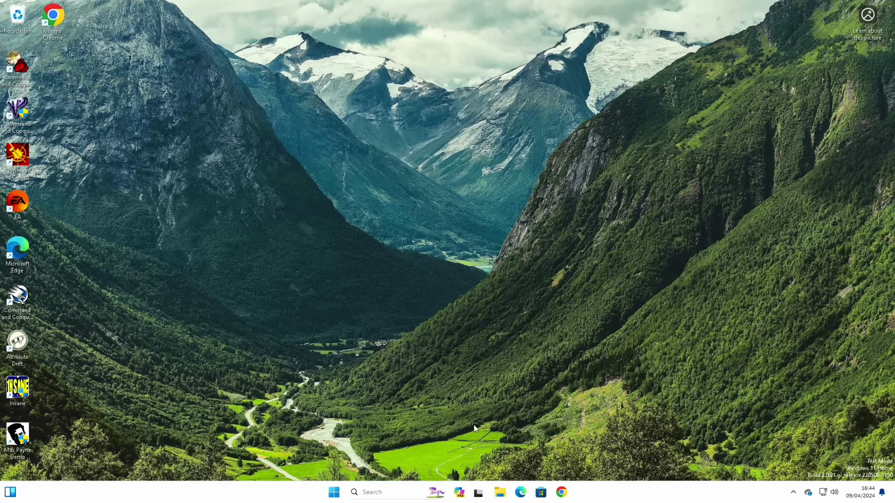
click(335, 493)
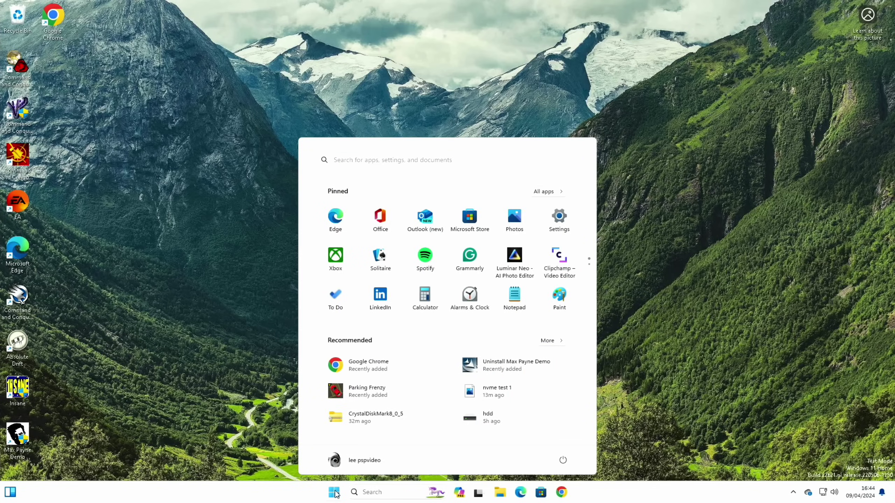